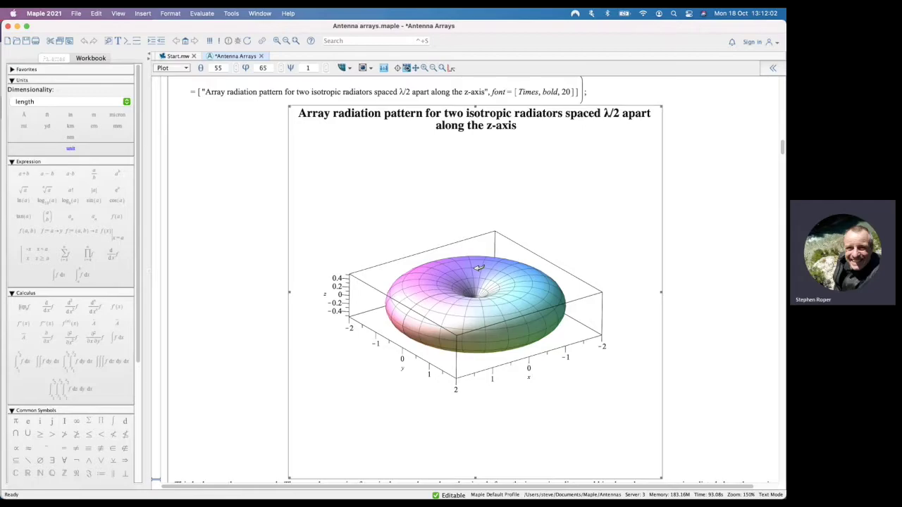
# Tilt the two-radiator λ/2 torus radiation plot to a more top-down view.
pyautogui.moveTo(472, 259); pyautogui.dragTo(467, 223)
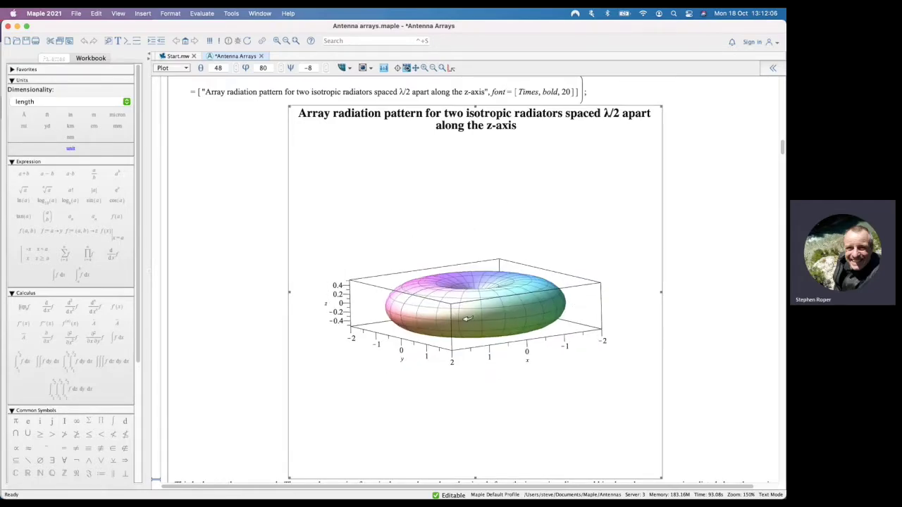
# Rotate the torus plot further, then scroll up to the array gain equations (2.3)–(2.7).
pyautogui.moveTo(444, 318); pyautogui.dragTo(567, 310)
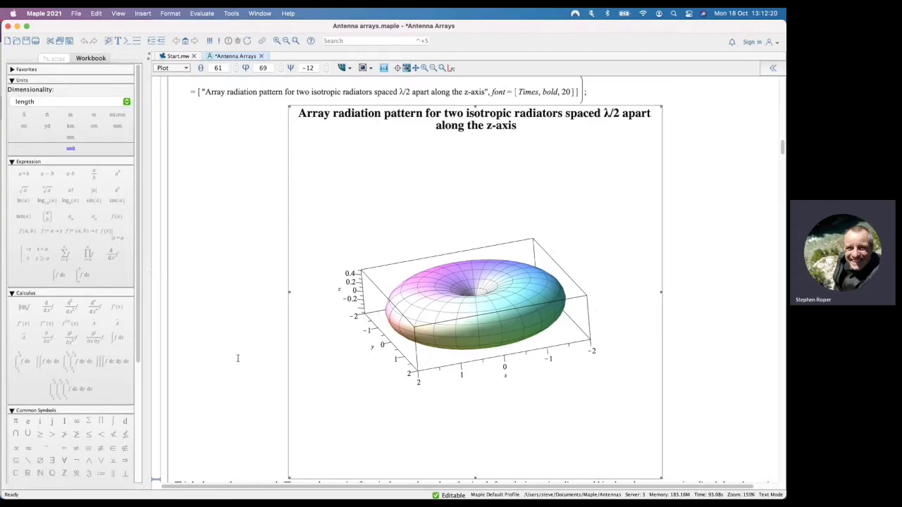
pyautogui.scroll(15, 223, 400)
pyautogui.scroll(15, 223, 400)
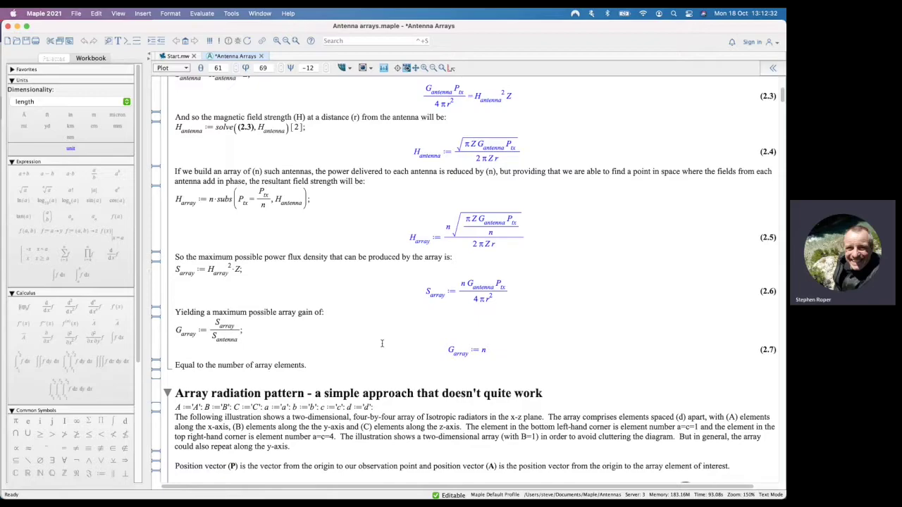
# Point out the A := 1 : … d := 0 line that sets the radiator separation to zero.
pyautogui.scroll(-20, 382, 343)
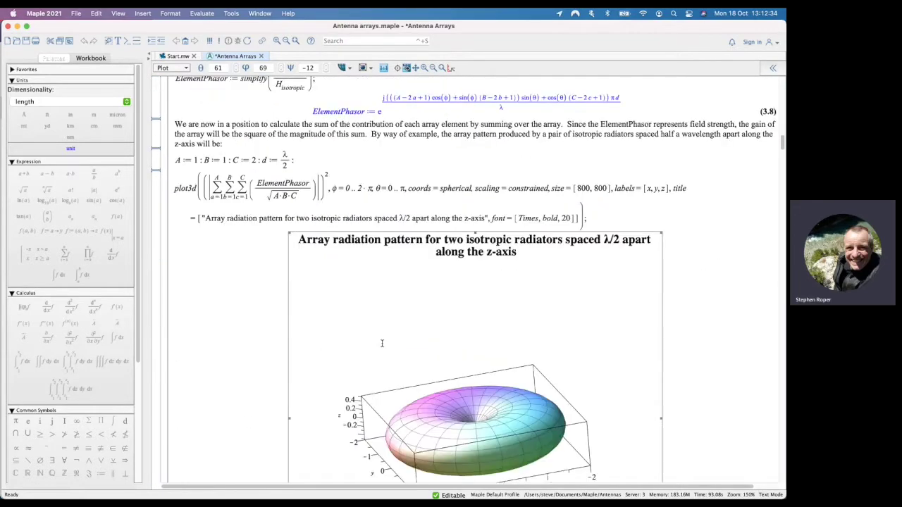
pyautogui.scroll(-10, 382, 343)
pyautogui.scroll(3, 229, 343)
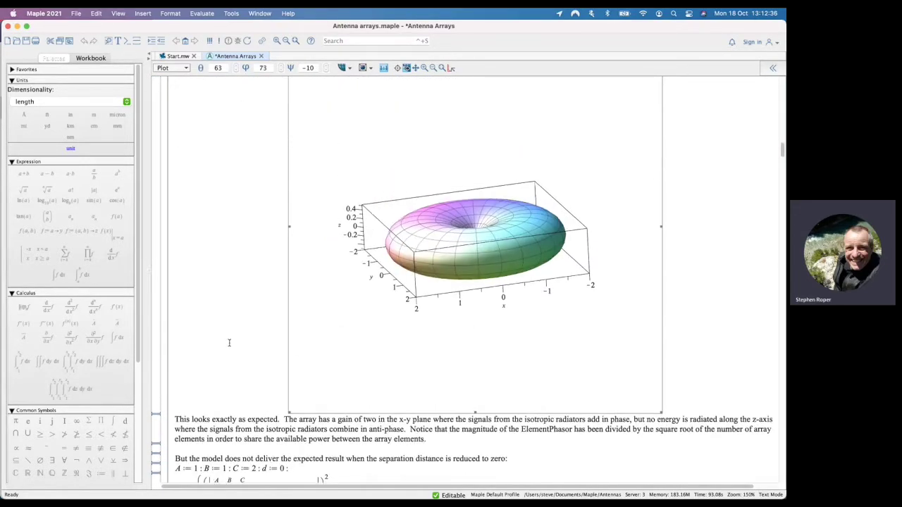
pyautogui.scroll(-6, 223, 348)
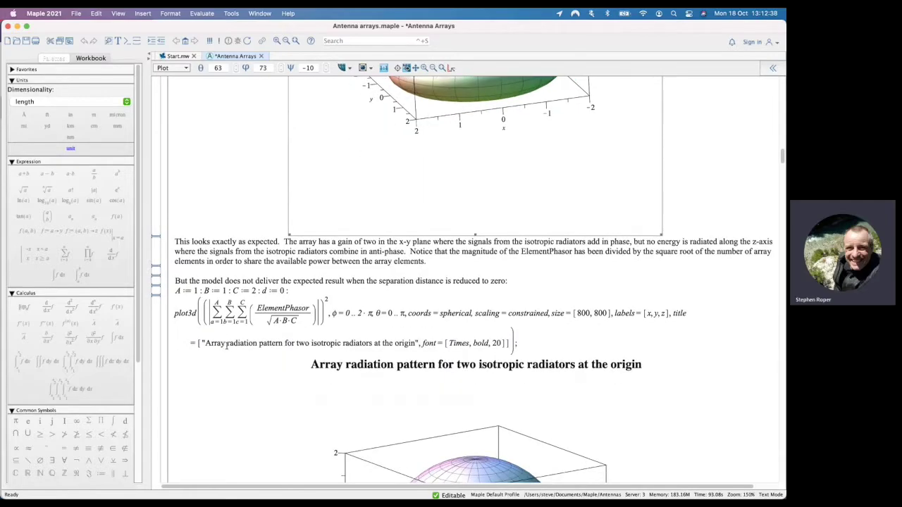
pyautogui.click(293, 290)
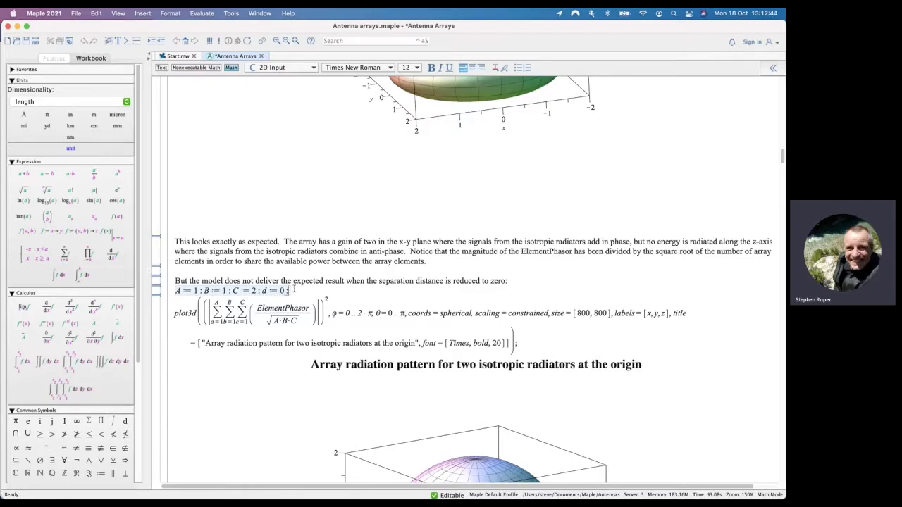
# Go past the zero-separation sphere plot to the Co-located antenna elements section.
pyautogui.scroll(-5, 293, 290)
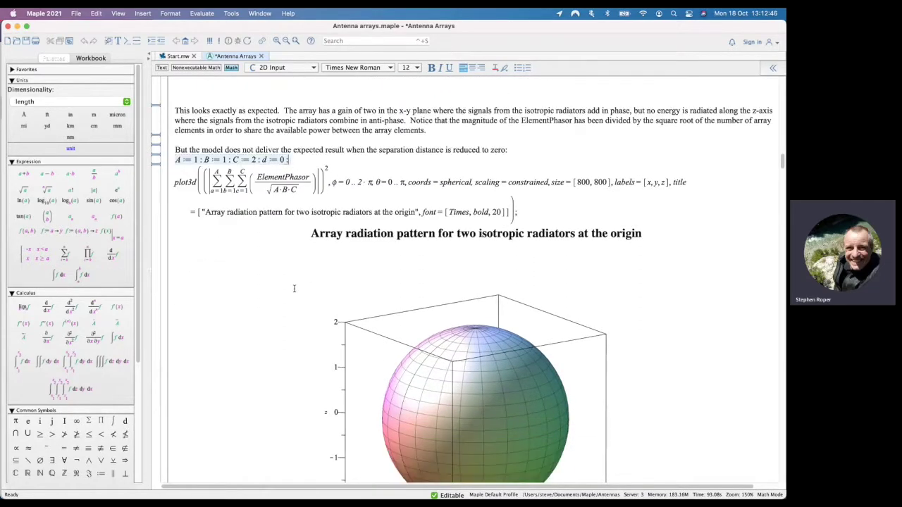
pyautogui.scroll(-6, 295, 288)
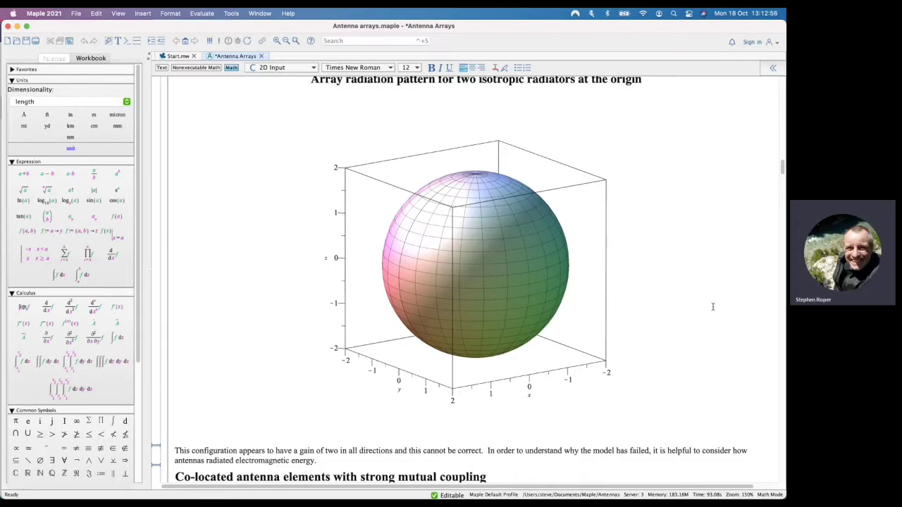
pyautogui.scroll(2, 712, 306)
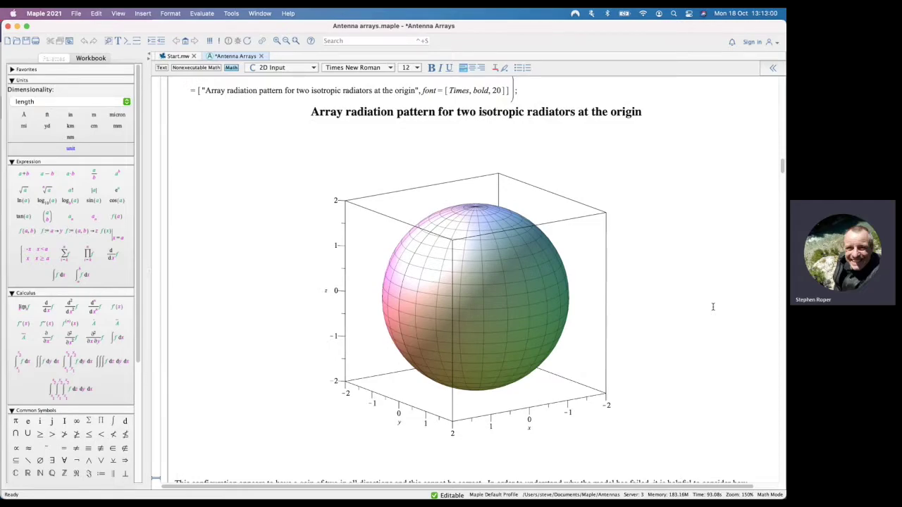
pyautogui.scroll(-2, 278, 327)
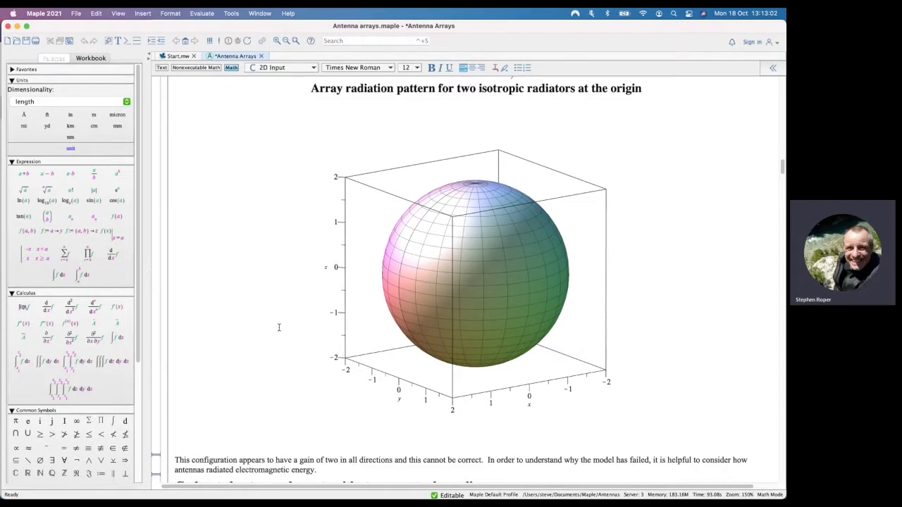
pyautogui.scroll(-10, 278, 327)
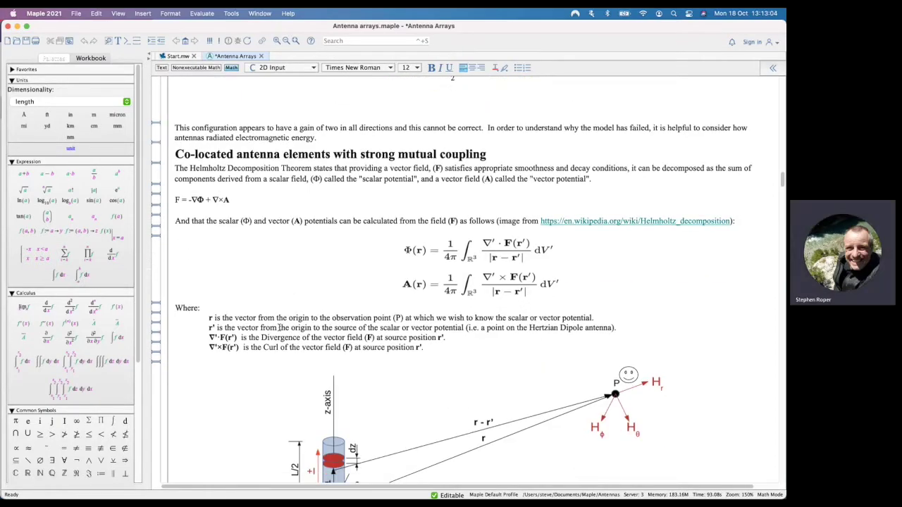
pyautogui.scroll(1, 280, 327)
pyautogui.click(239, 173)
pyautogui.scroll(-1, 240, 206)
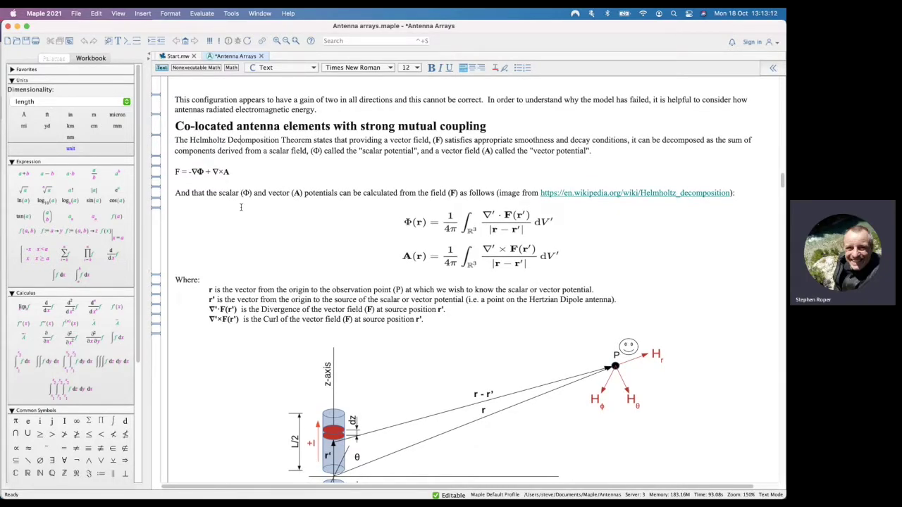
pyautogui.scroll(-4, 240, 207)
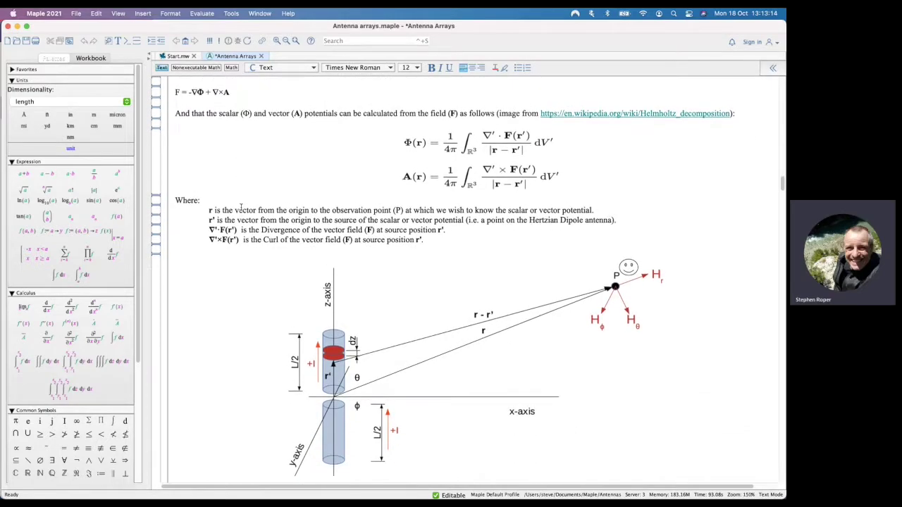
pyautogui.scroll(-1, 240, 207)
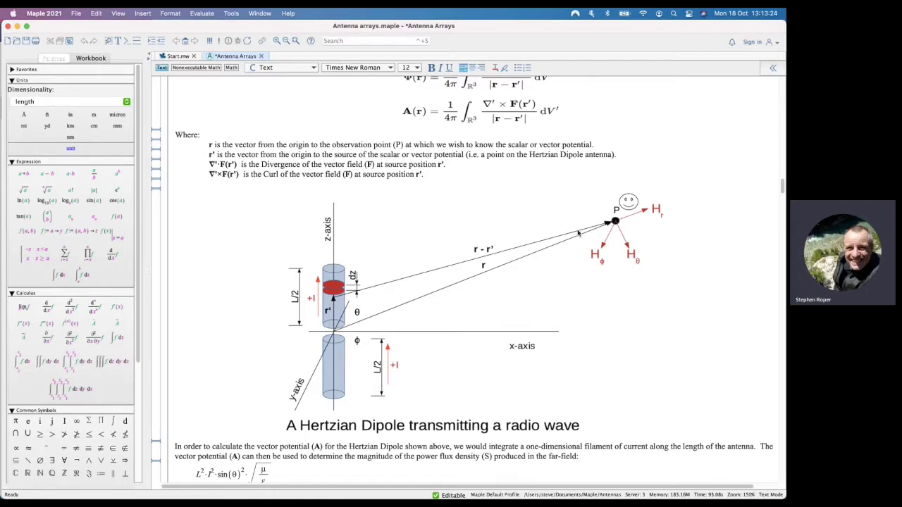
pyautogui.scroll(6, 270, 217)
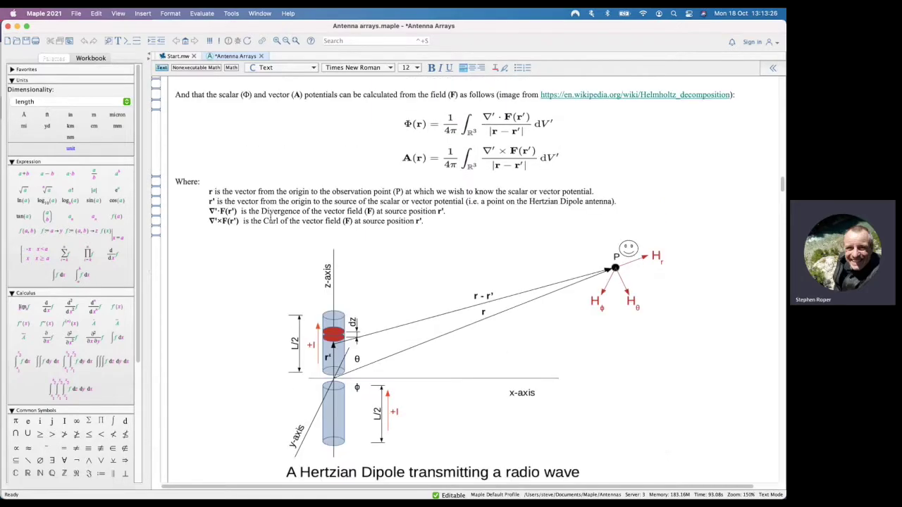
pyautogui.scroll(1, 270, 217)
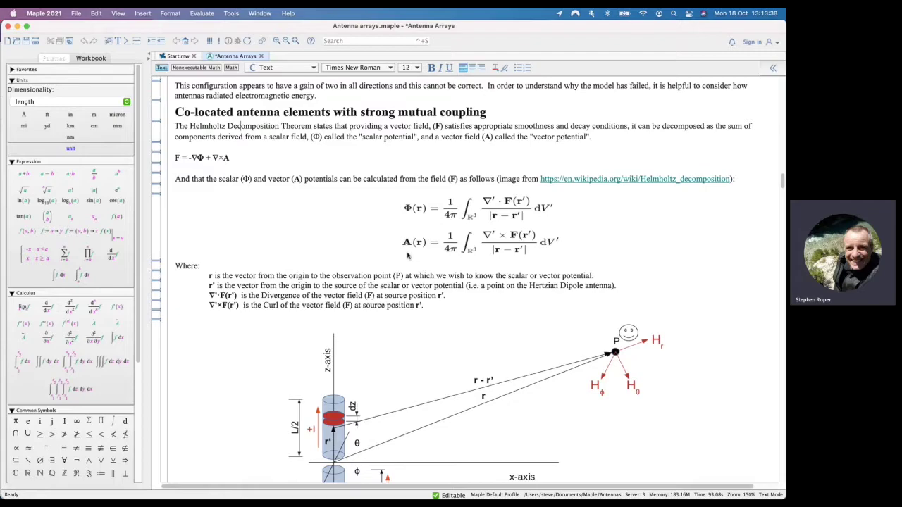
pyautogui.click(645, 180)
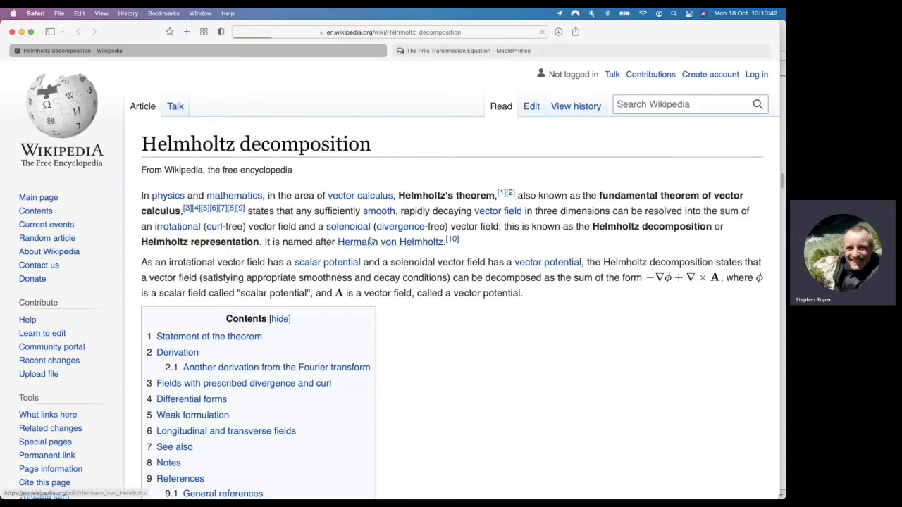
# Return to the top of the Helmholtz decomposition article, then show all windows in Mission Control.
pyautogui.scroll(-10, 423, 332)
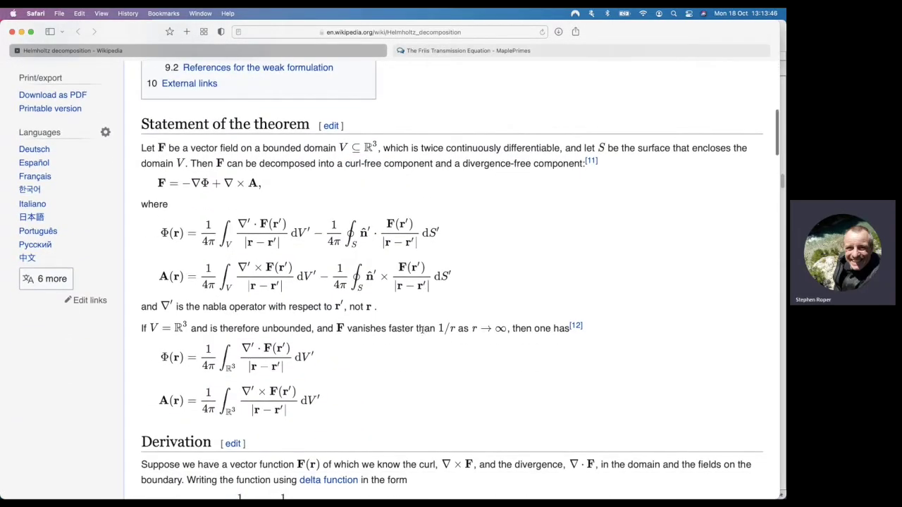
pyautogui.scroll(-1, 422, 329)
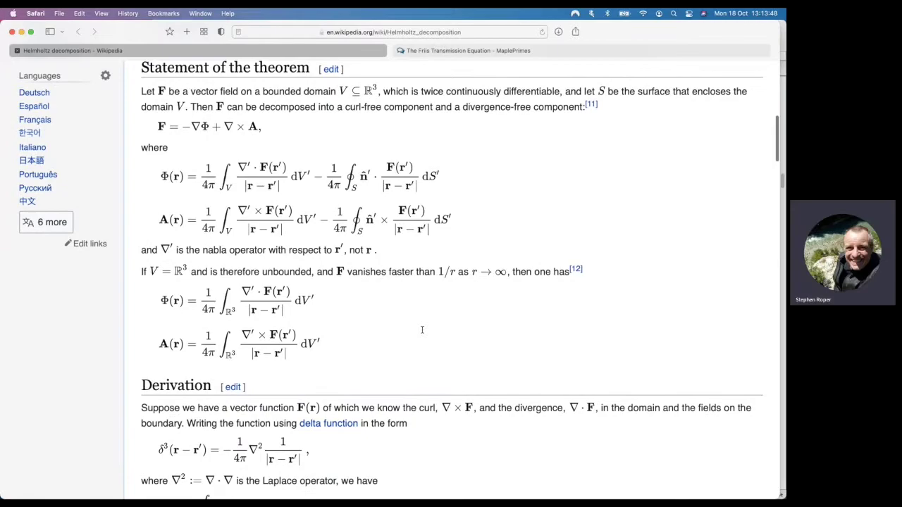
pyautogui.scroll(1, 422, 329)
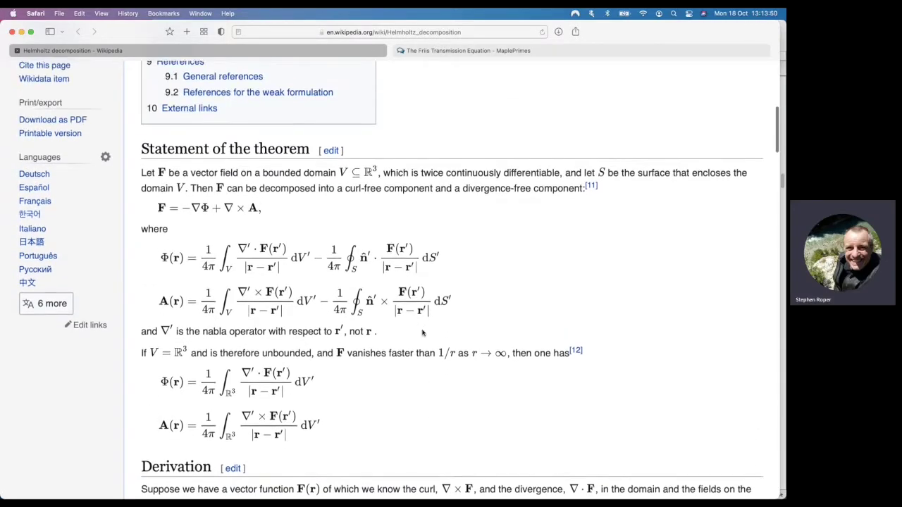
pyautogui.scroll(4, 423, 332)
pyautogui.scroll(4, 423, 332)
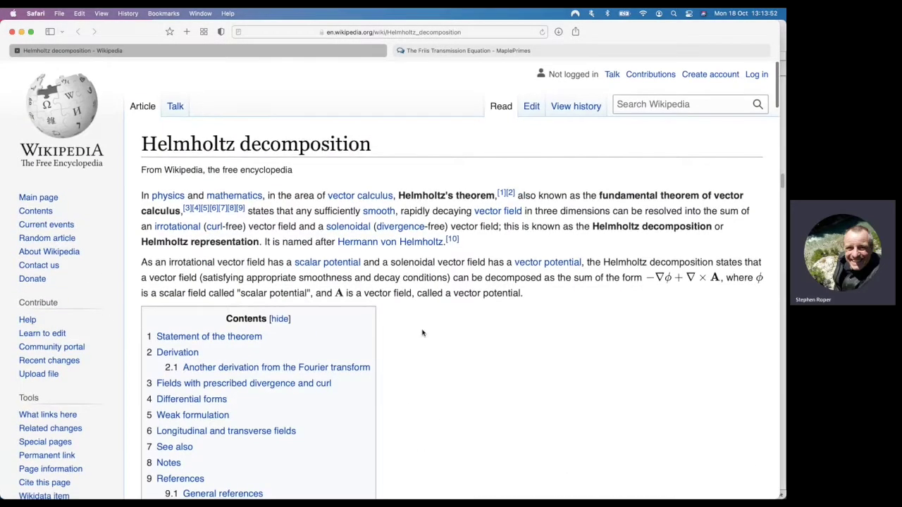
pyautogui.hotkey('ctrl', 'Up')
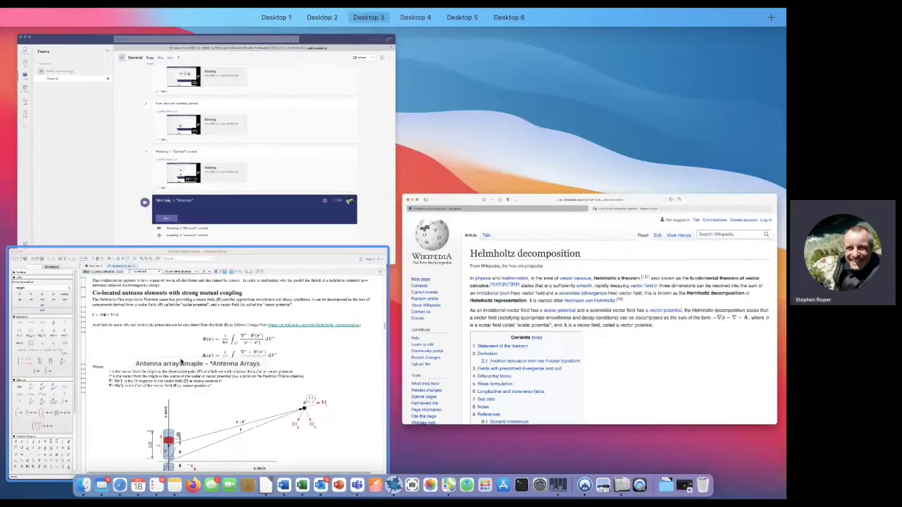
# Switch back to the Maple worksheet and scroll to the Hertzian dipole far-field formula (3.9).
pyautogui.click(209, 345)
pyautogui.scroll(-5, 209, 345)
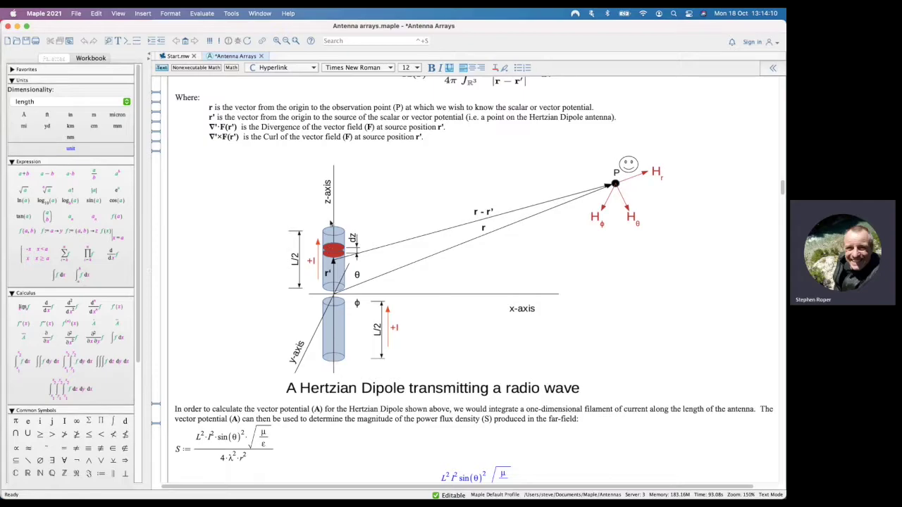
pyautogui.scroll(-3, 252, 279)
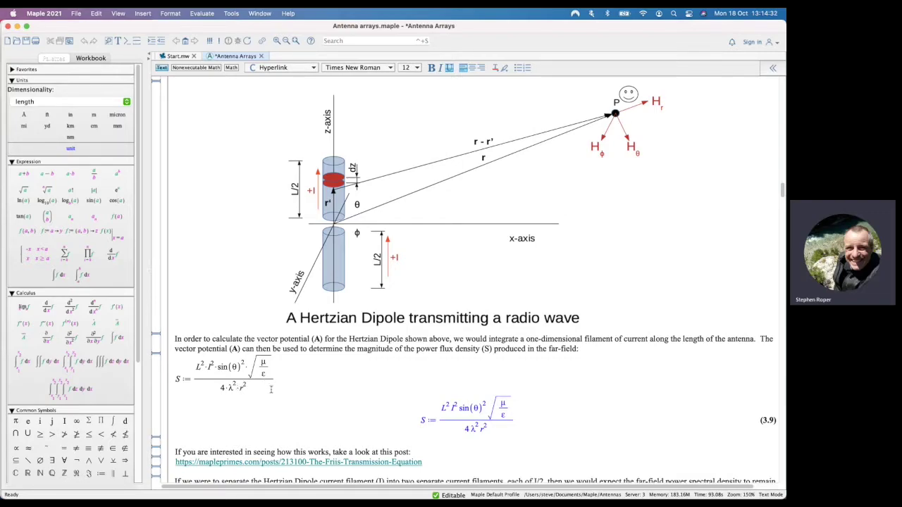
# Scroll past the Hertzian Dipole explanation to the Folded Dipole versus Dipole figure.
pyautogui.scroll(-2, 278, 388)
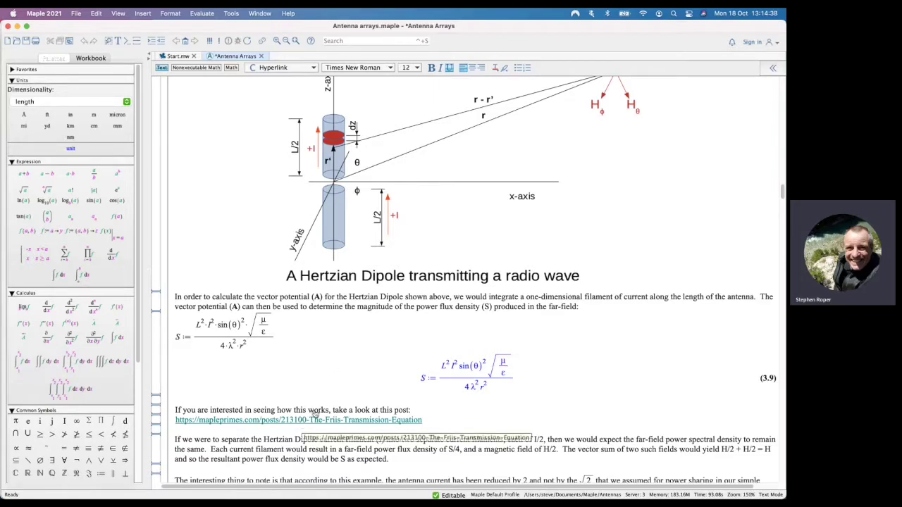
pyautogui.scroll(5, 335, 338)
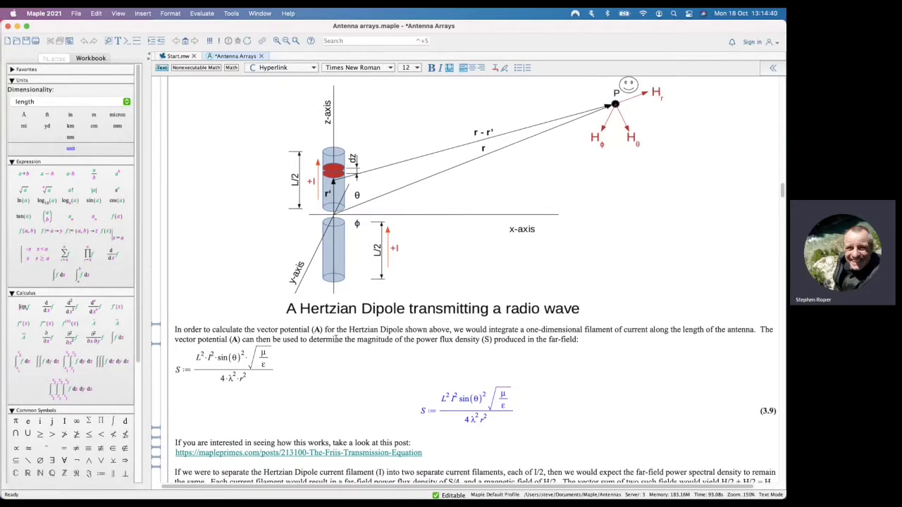
pyautogui.scroll(-3, 327, 414)
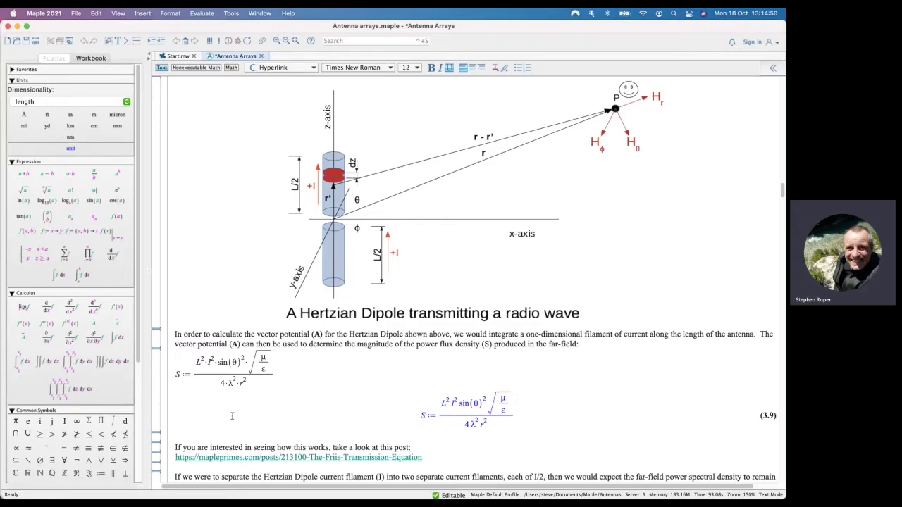
pyautogui.scroll(2, 249, 288)
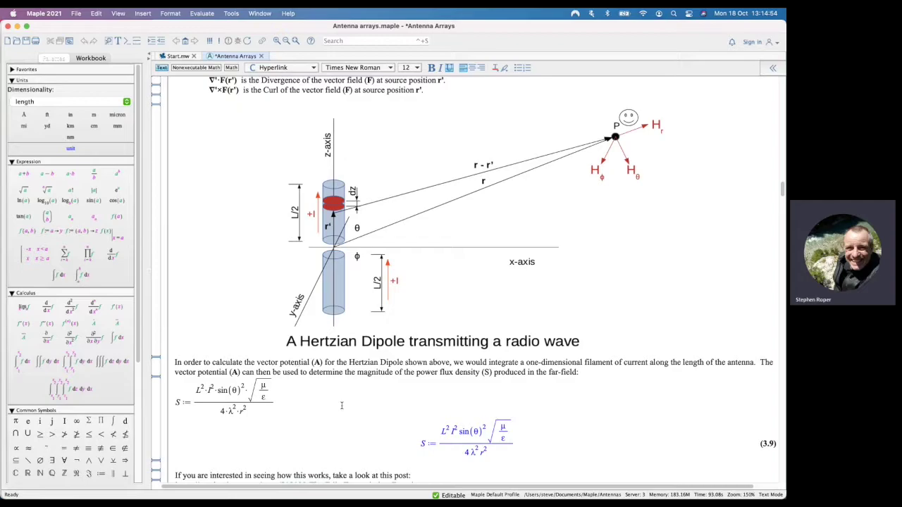
pyautogui.scroll(-2, 340, 409)
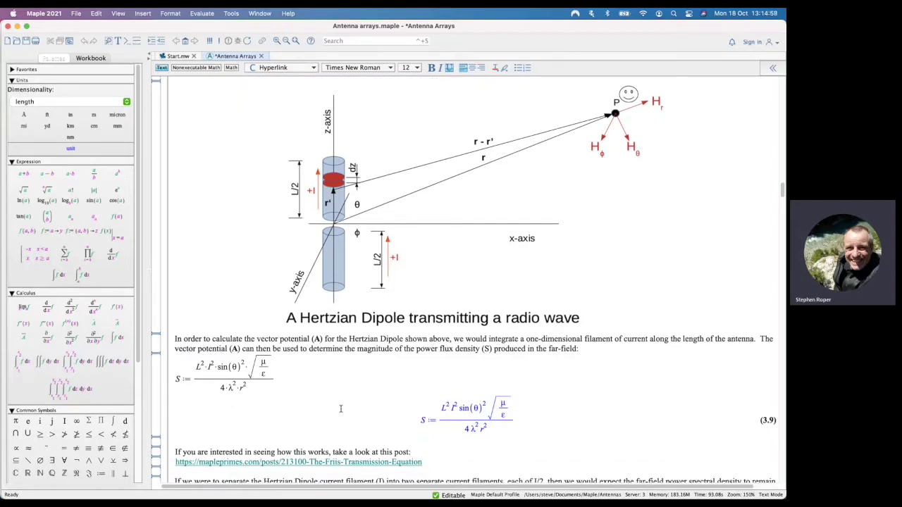
pyautogui.scroll(-1, 341, 409)
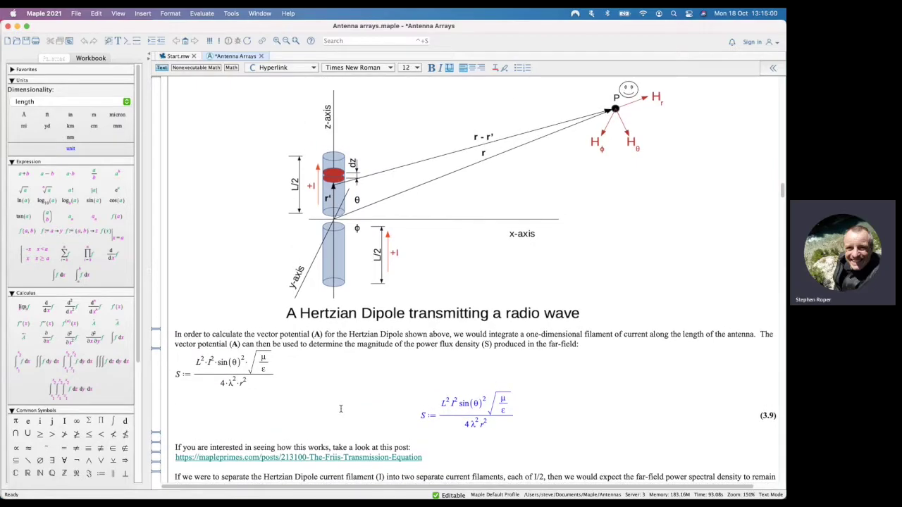
pyautogui.scroll(1, 340, 408)
pyautogui.scroll(-10, 340, 408)
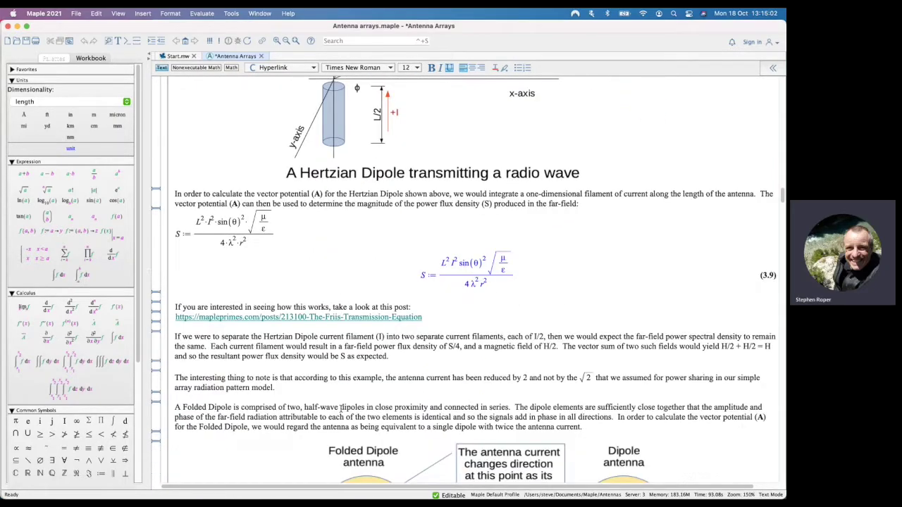
pyautogui.scroll(10, 340, 409)
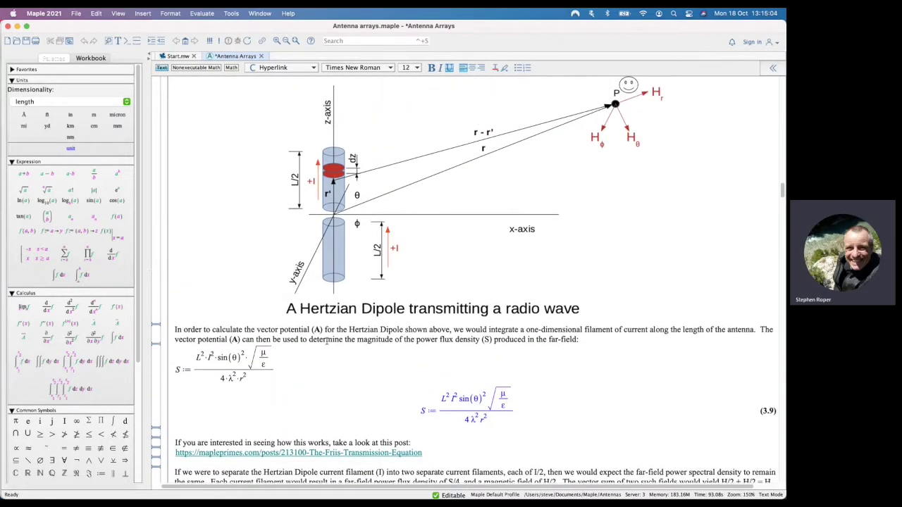
pyautogui.scroll(1, 326, 341)
pyautogui.scroll(4, 326, 341)
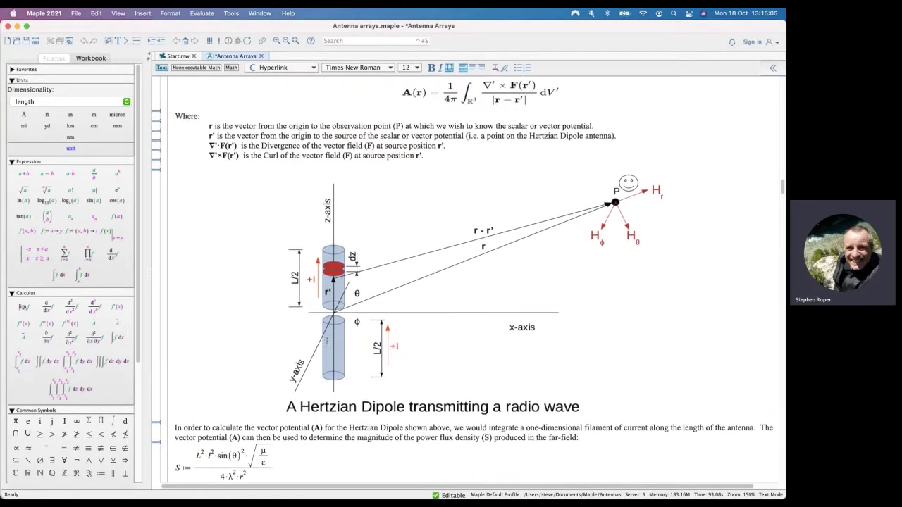
pyautogui.scroll(-20, 327, 341)
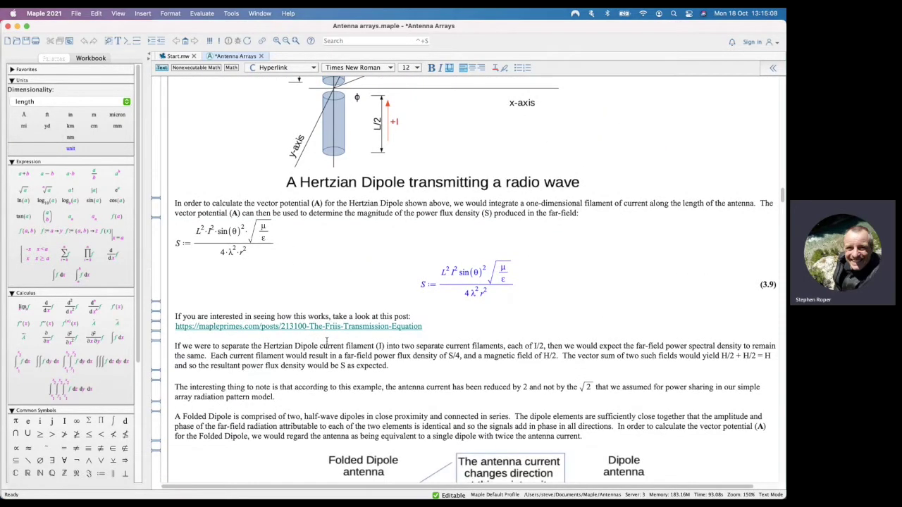
pyautogui.scroll(1, 326, 341)
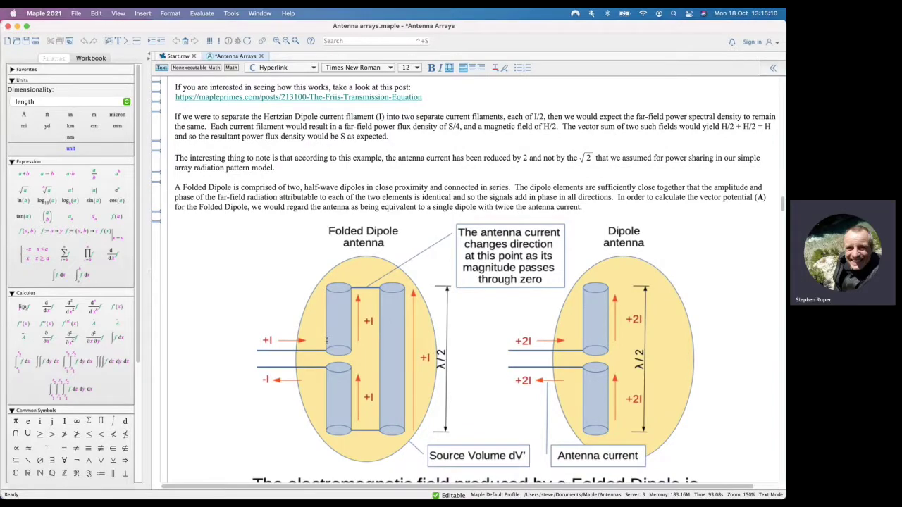
pyautogui.scroll(-3, 326, 341)
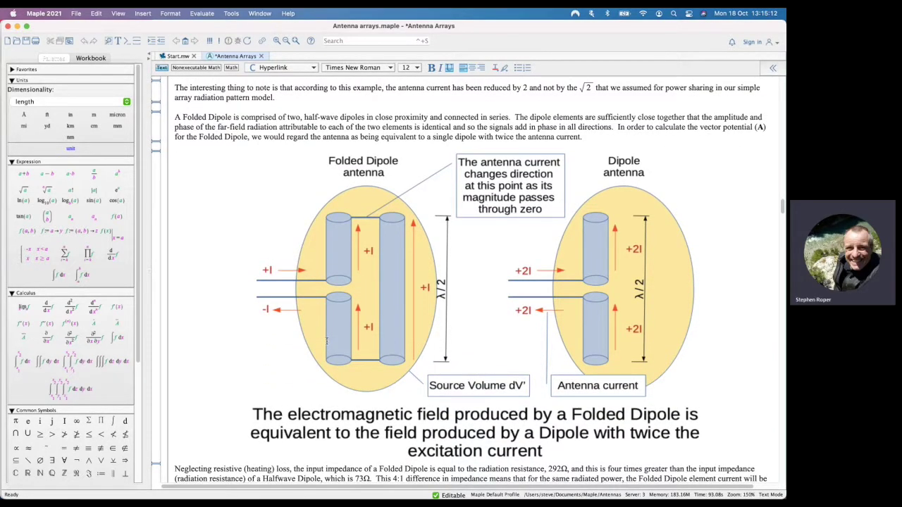
pyautogui.scroll(-3, 327, 341)
pyautogui.scroll(2, 326, 341)
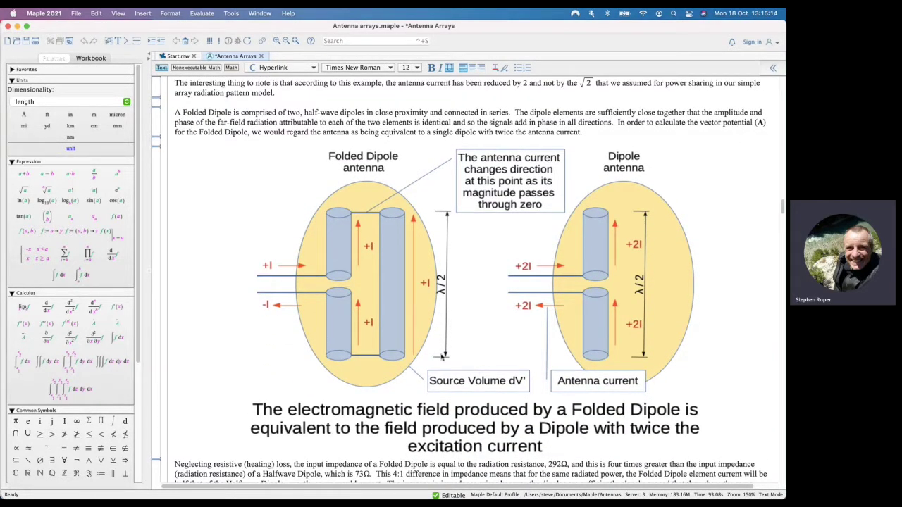
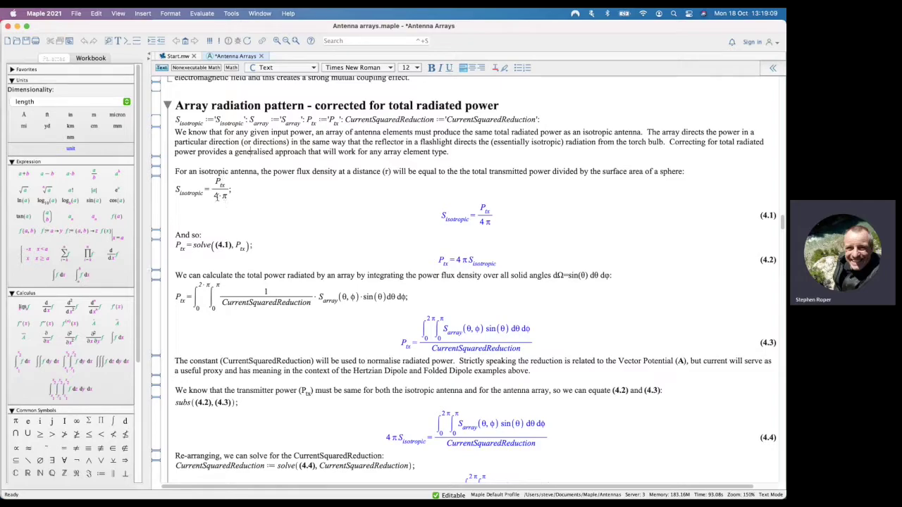
# Select the 4 in the 4·π denominator of S_isotropic.
pyautogui.doubleClick(217, 197)
pyautogui.scroll(2, 232, 199)
pyautogui.scroll(-1, 236, 212)
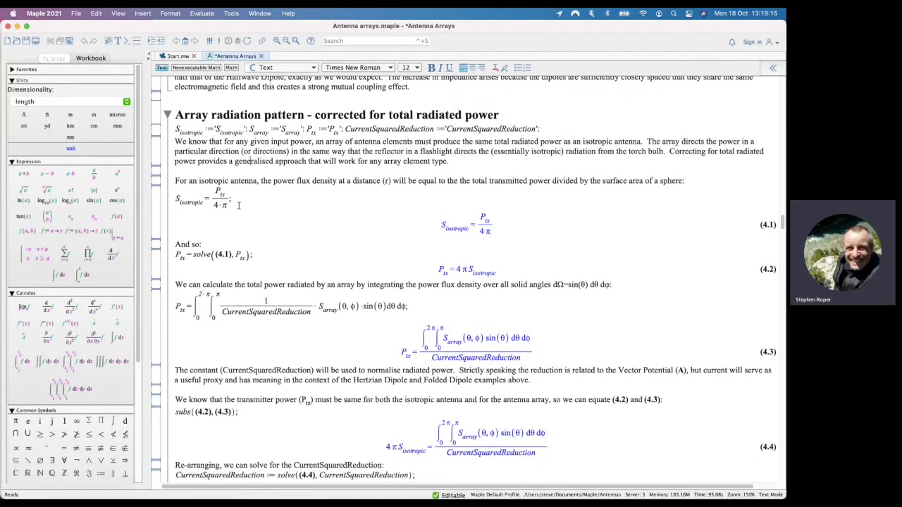
pyautogui.scroll(-1, 238, 219)
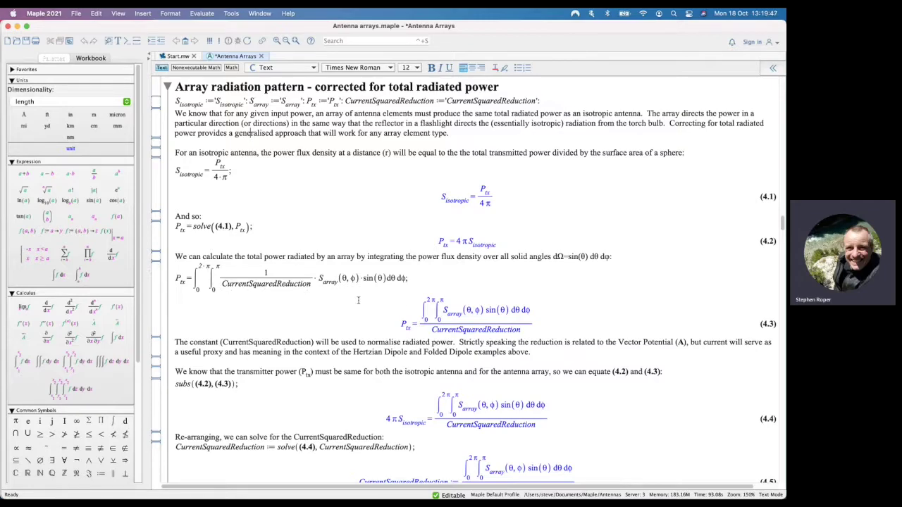
# Read through equations (4.1)–(4.6) to the 2.000000000 factor, then return to co-located elements.
pyautogui.scroll(-1, 262, 305)
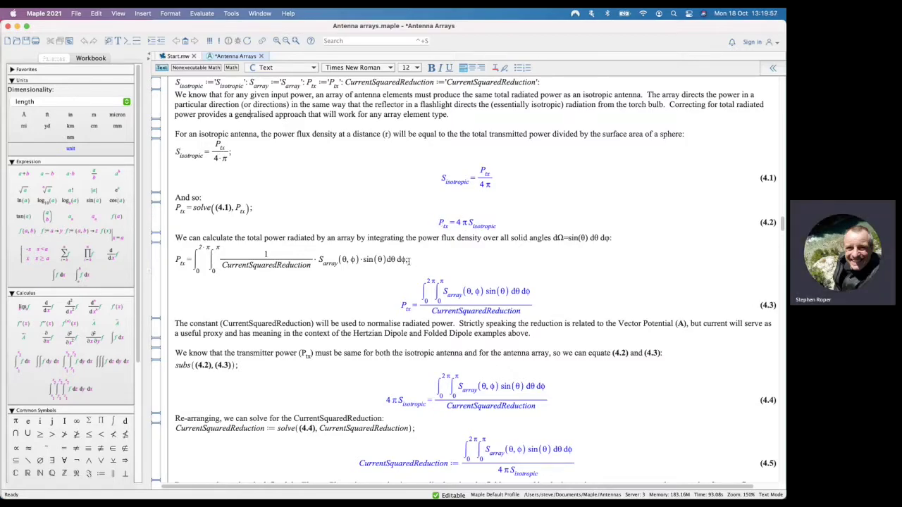
pyautogui.scroll(-3, 392, 296)
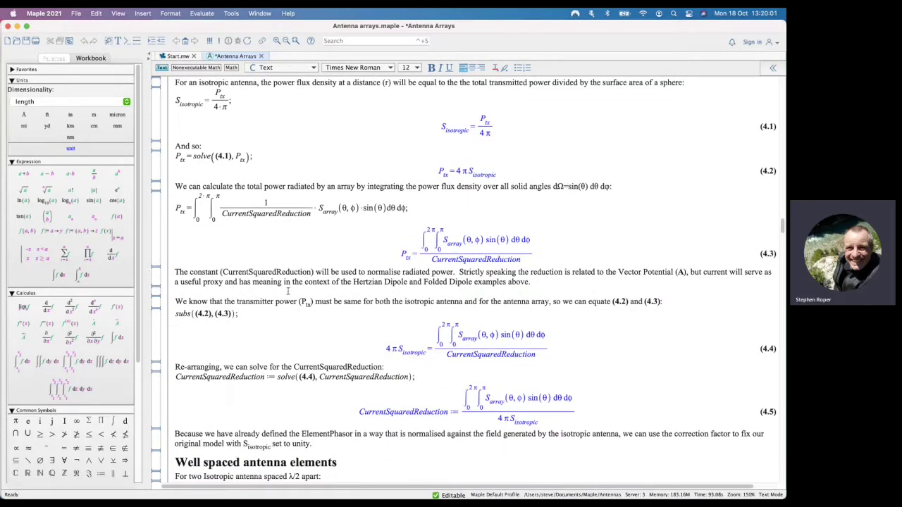
pyautogui.scroll(-2, 271, 321)
pyautogui.scroll(-1, 271, 321)
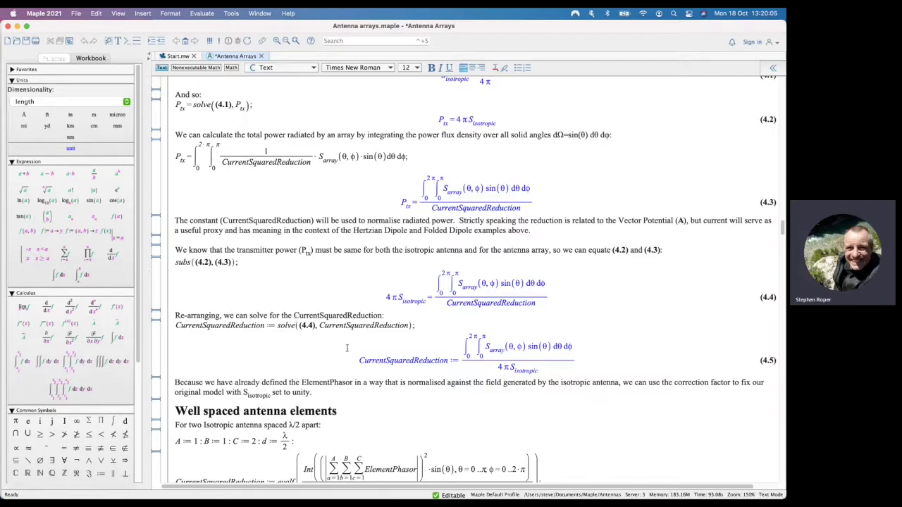
pyautogui.scroll(-2, 347, 348)
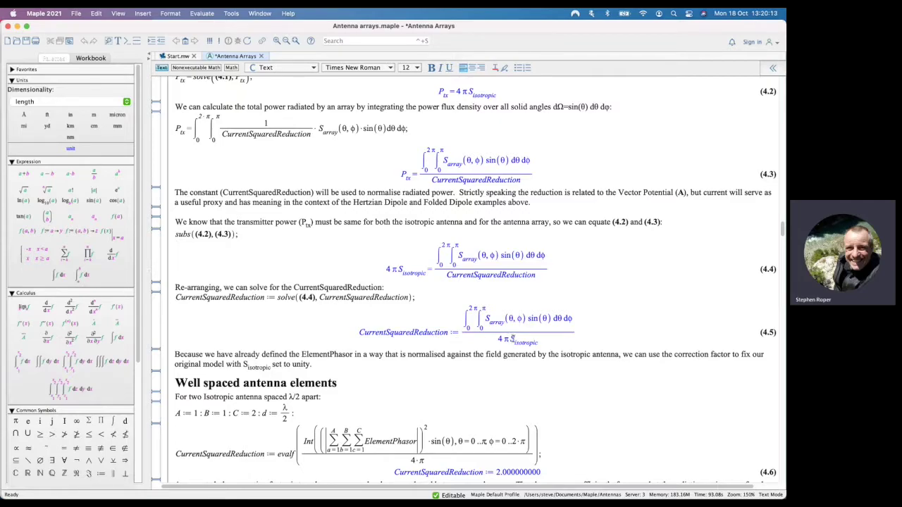
pyautogui.scroll(-3, 513, 340)
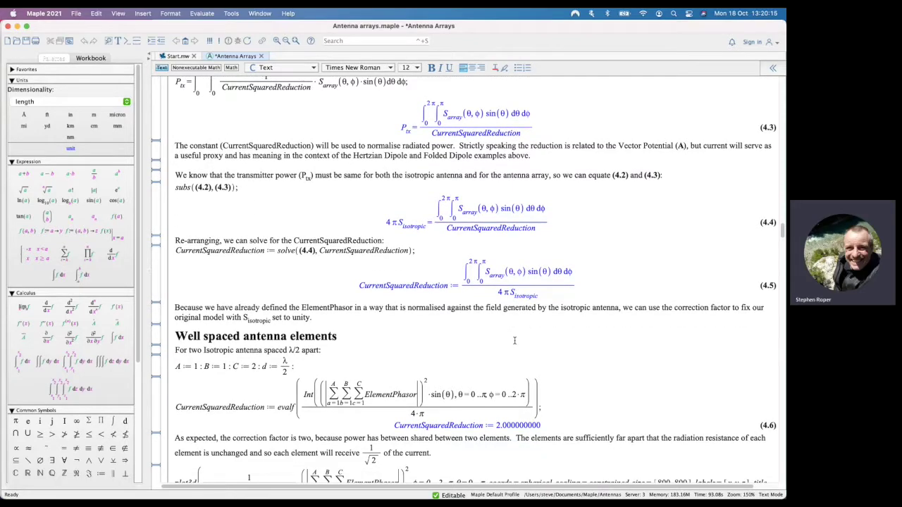
pyautogui.scroll(15, 514, 340)
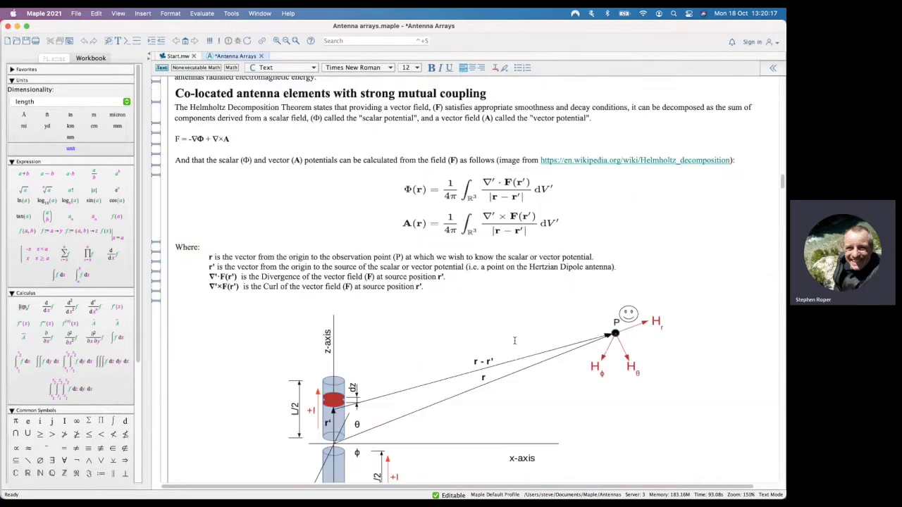
# Scroll up to the four-by-four array section, then back down to equations (4.2)–(4.6).
pyautogui.scroll(20, 514, 341)
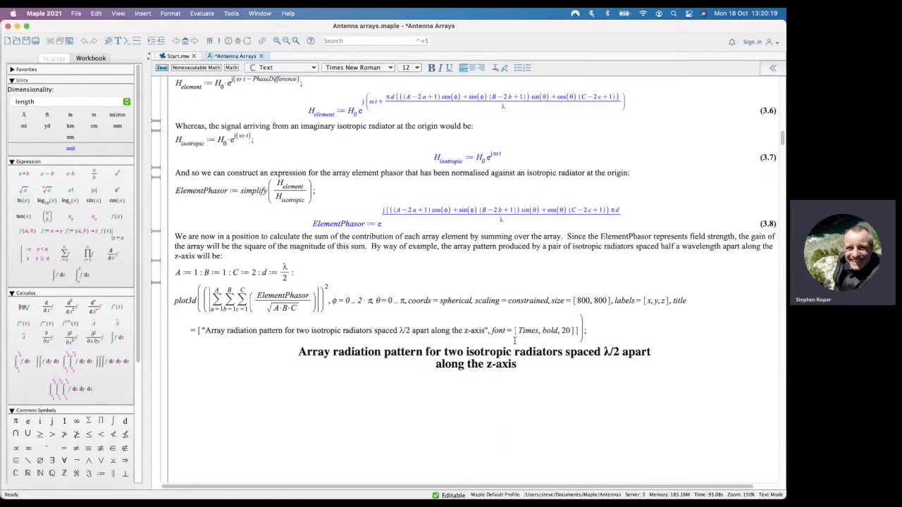
pyautogui.scroll(5, 514, 340)
pyautogui.scroll(-20, 515, 340)
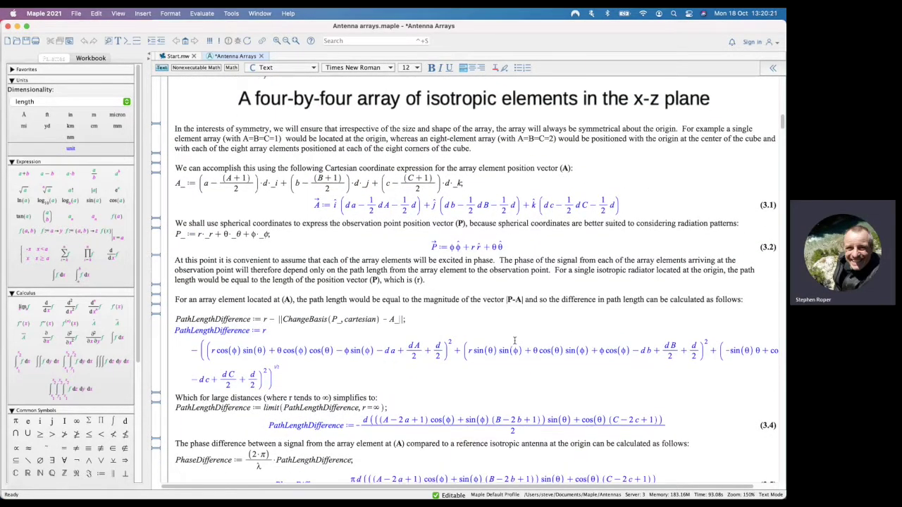
pyautogui.scroll(-3, 515, 340)
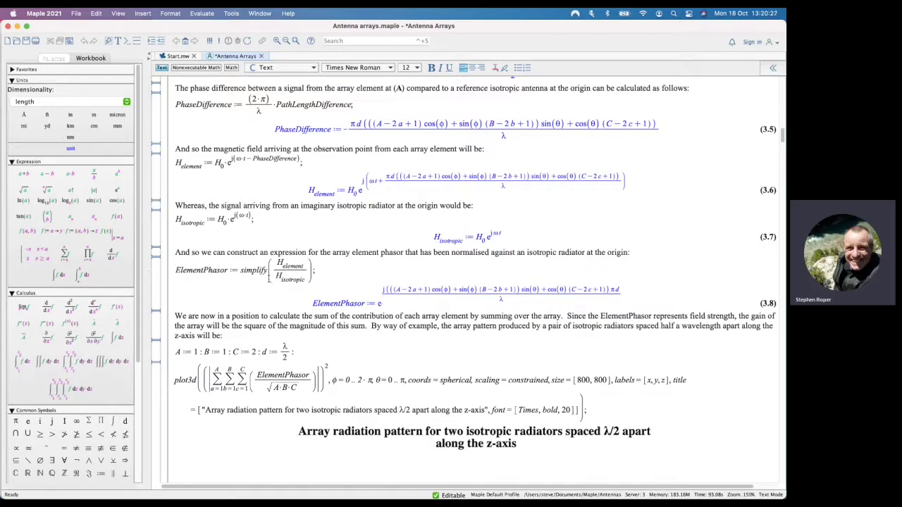
pyautogui.scroll(-20, 285, 295)
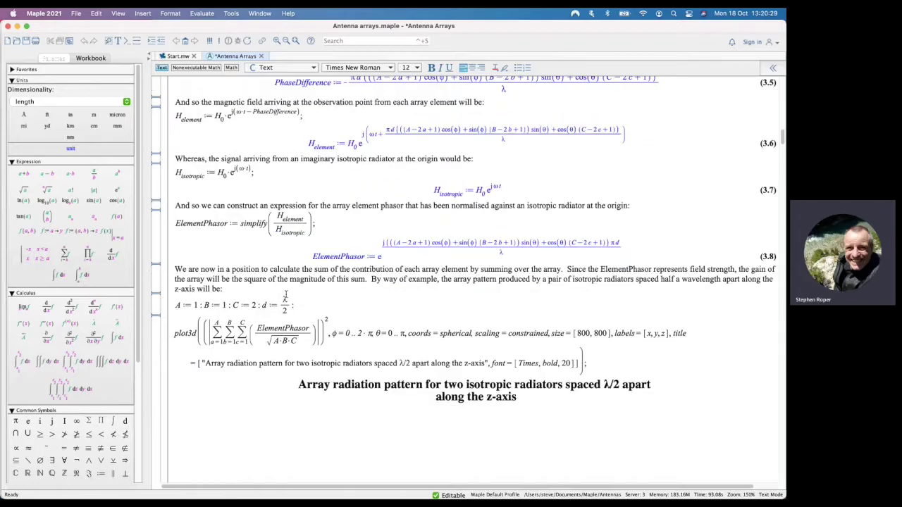
pyautogui.scroll(-20, 285, 294)
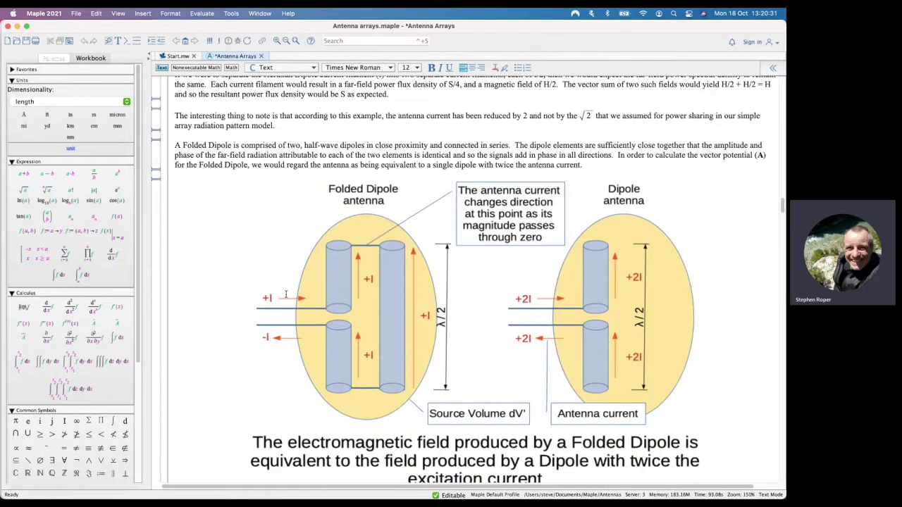
pyautogui.scroll(-5, 286, 295)
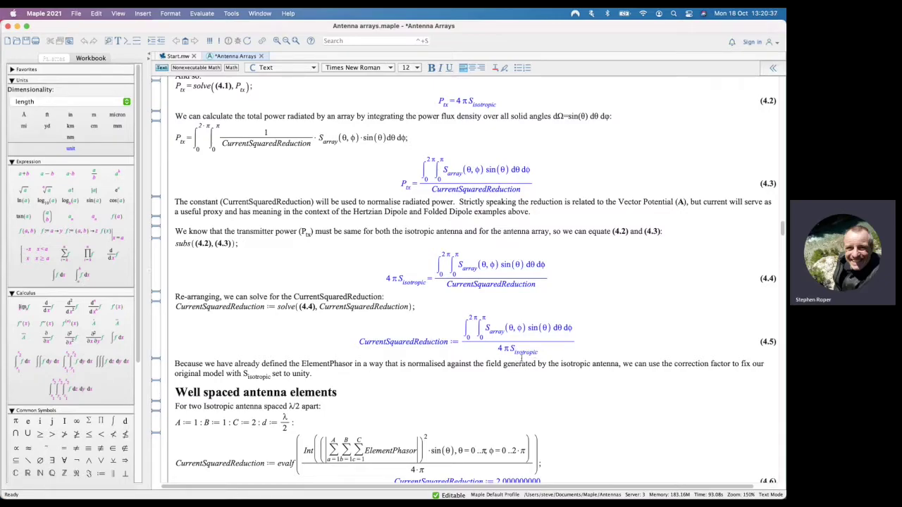
# Scroll past the plot3d command to the torus pattern of the λ/2 two-radiator array.
pyautogui.scroll(-2, 520, 360)
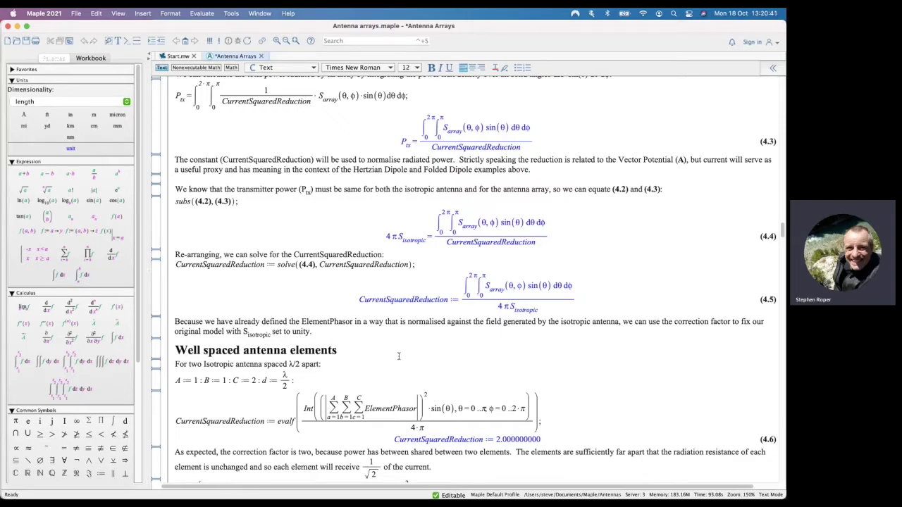
pyautogui.scroll(-2, 399, 356)
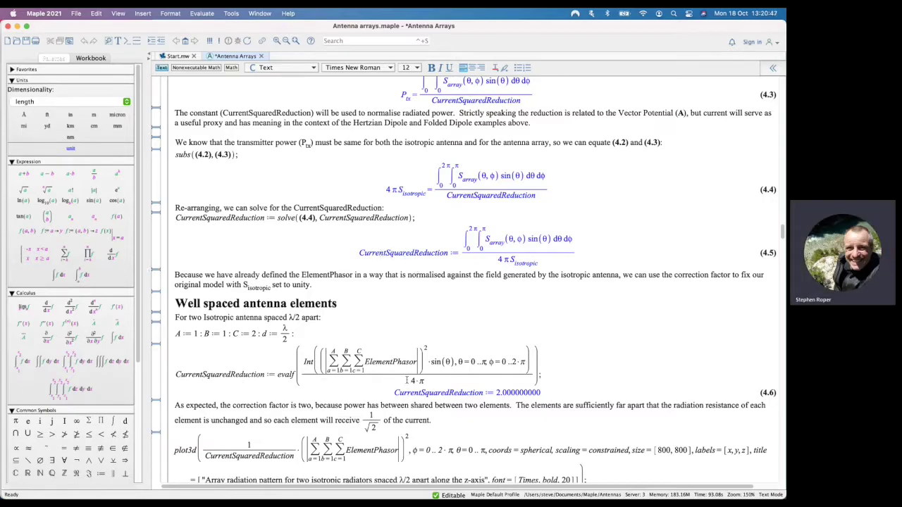
pyautogui.scroll(-6, 379, 347)
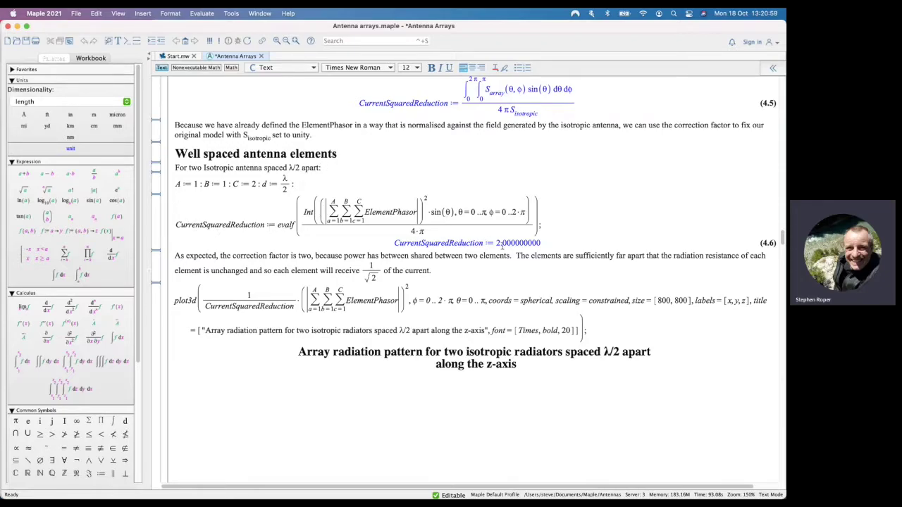
pyautogui.scroll(-3, 502, 245)
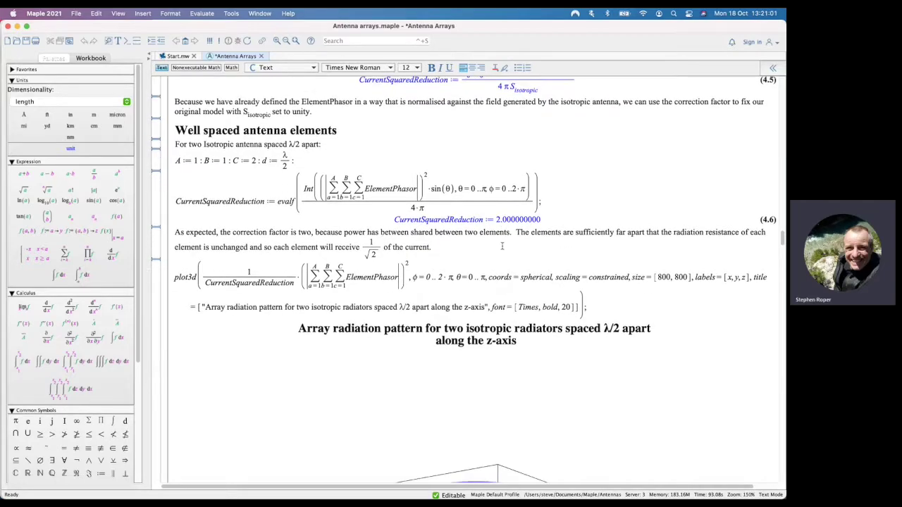
pyautogui.scroll(-1, 501, 246)
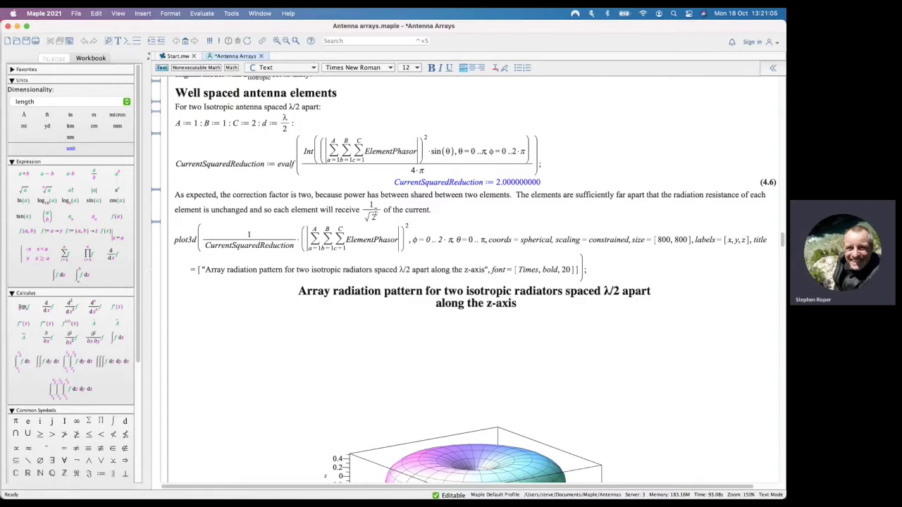
pyautogui.scroll(-3, 364, 206)
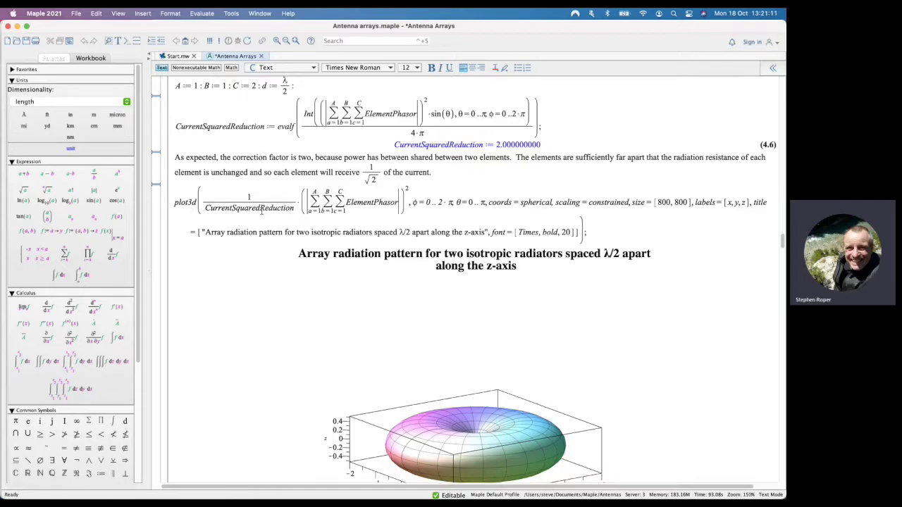
pyautogui.scroll(-10, 265, 220)
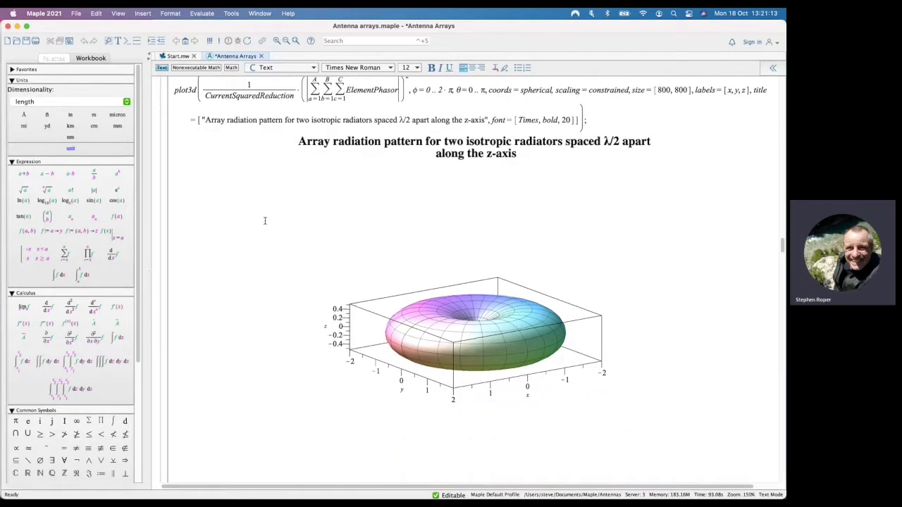
# Tilt the λ/2 doughnut plot to a steeper view, then move to the λ/4 Closely spaced section.
pyautogui.click(467, 315)
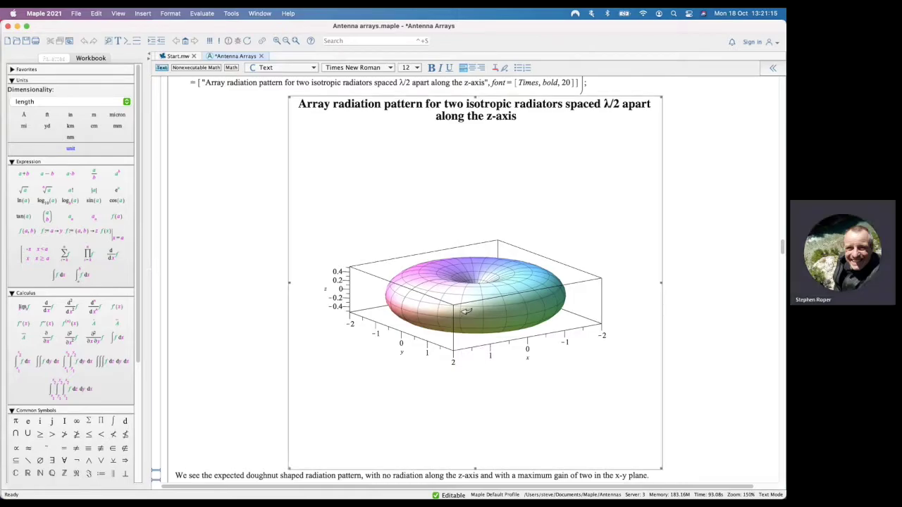
pyautogui.moveTo(467, 315); pyautogui.dragTo(322, 334)
pyautogui.scroll(-10, 239, 346)
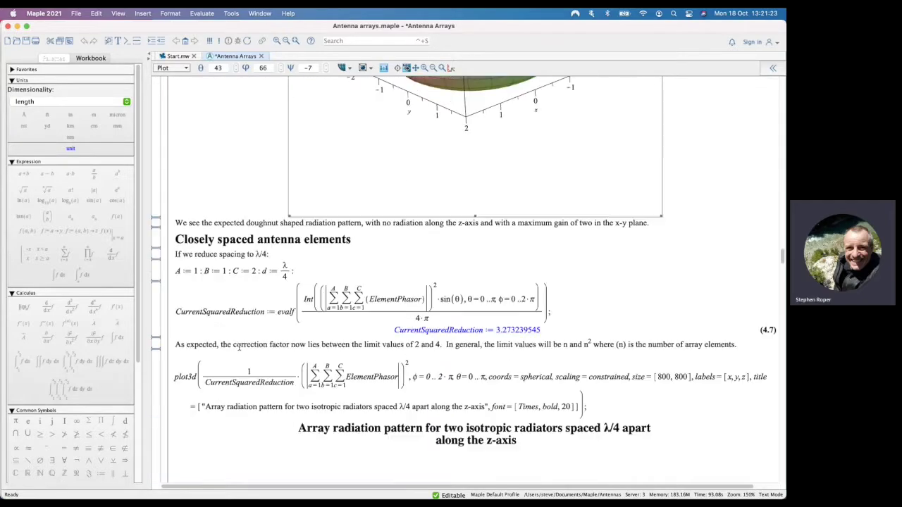
pyautogui.scroll(-2, 240, 342)
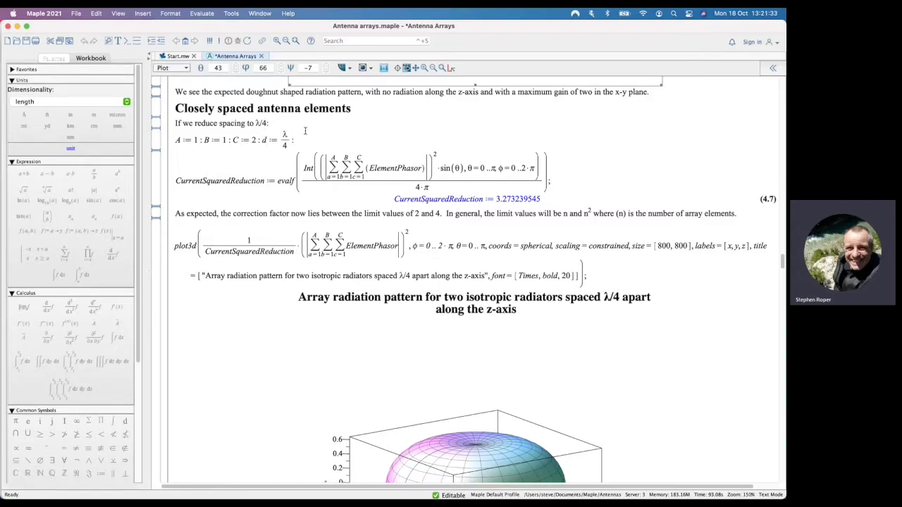
# Move past the λ/4 plot to Co-located elements, with CurrentSquaredReduction 4.000000000.
pyautogui.scroll(-1, 305, 130)
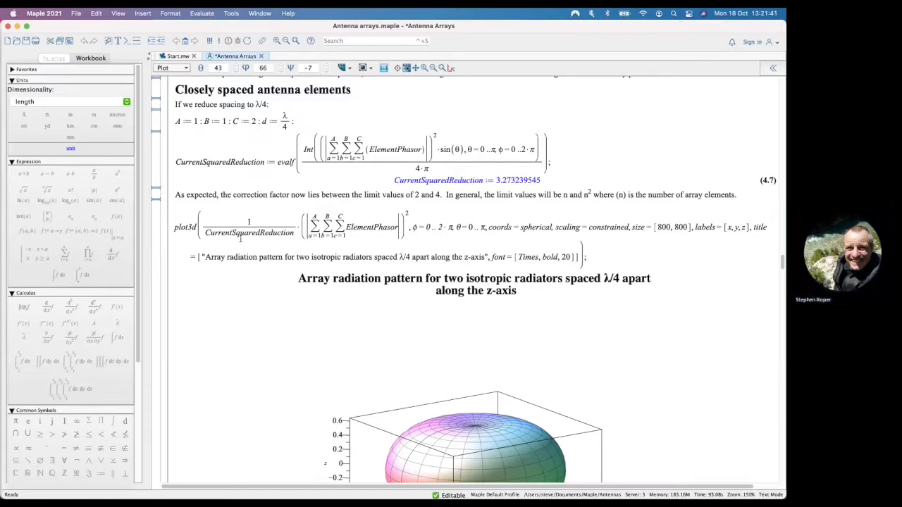
pyautogui.scroll(-4, 241, 239)
pyautogui.scroll(-8, 240, 239)
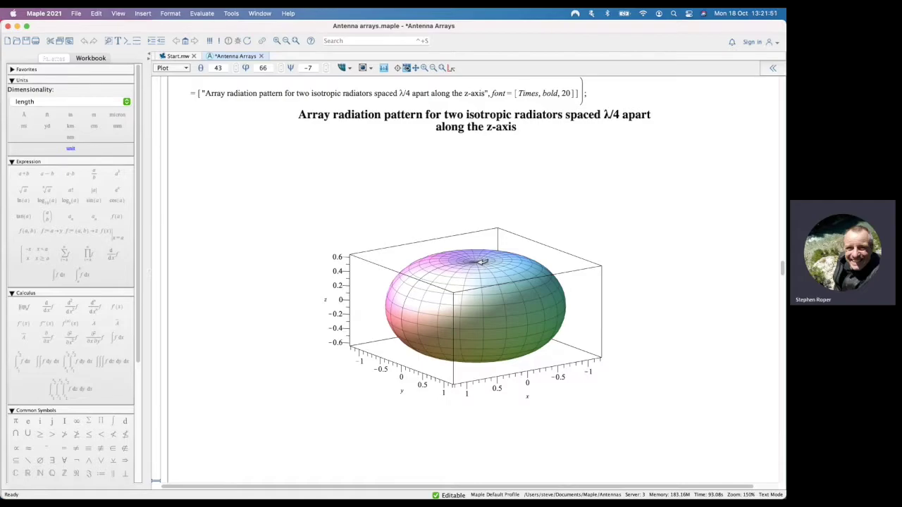
pyautogui.scroll(10, 723, 258)
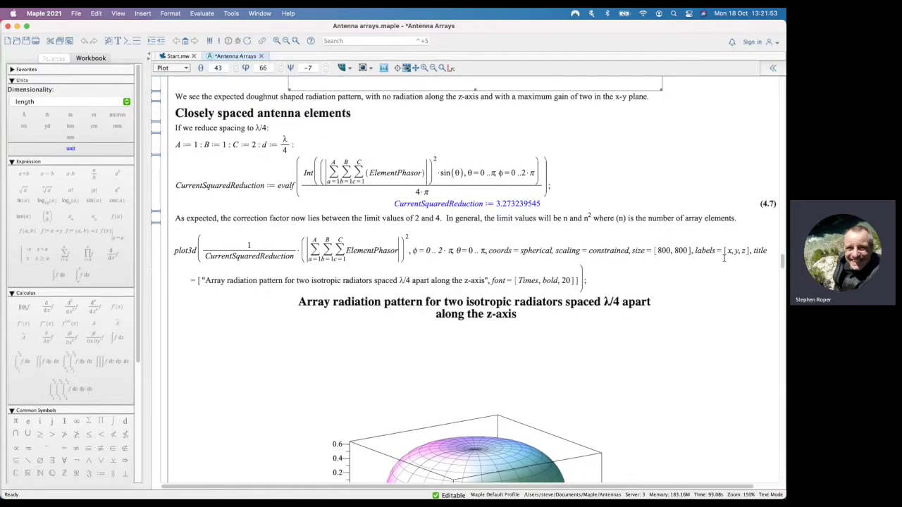
pyautogui.scroll(2, 724, 258)
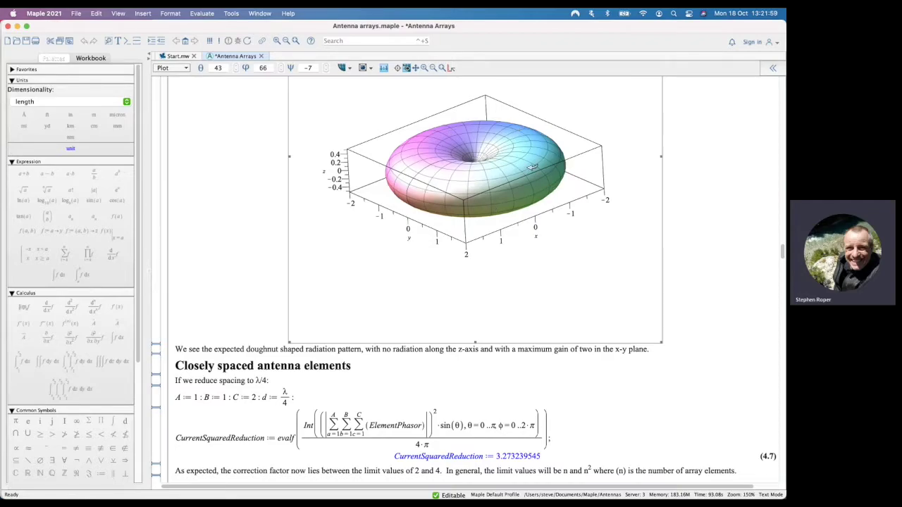
pyautogui.scroll(-5, 717, 229)
pyautogui.scroll(-10, 718, 228)
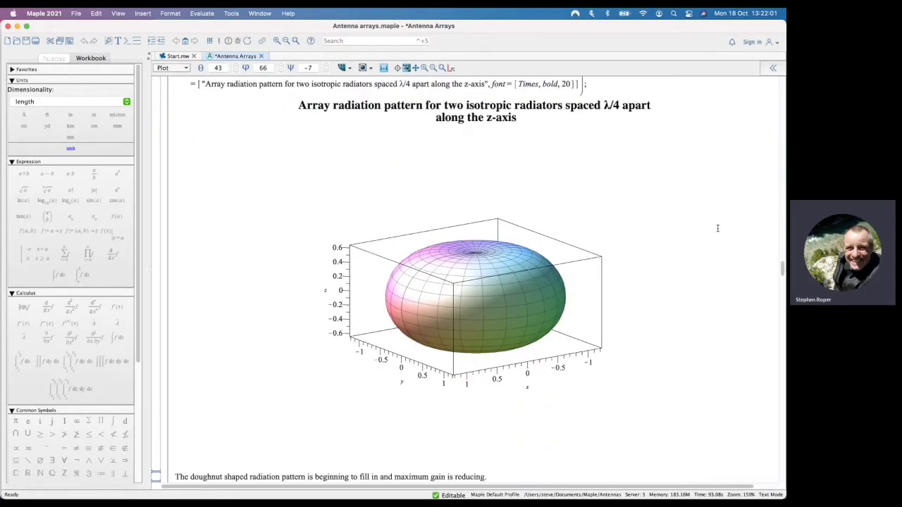
pyautogui.scroll(-3, 718, 229)
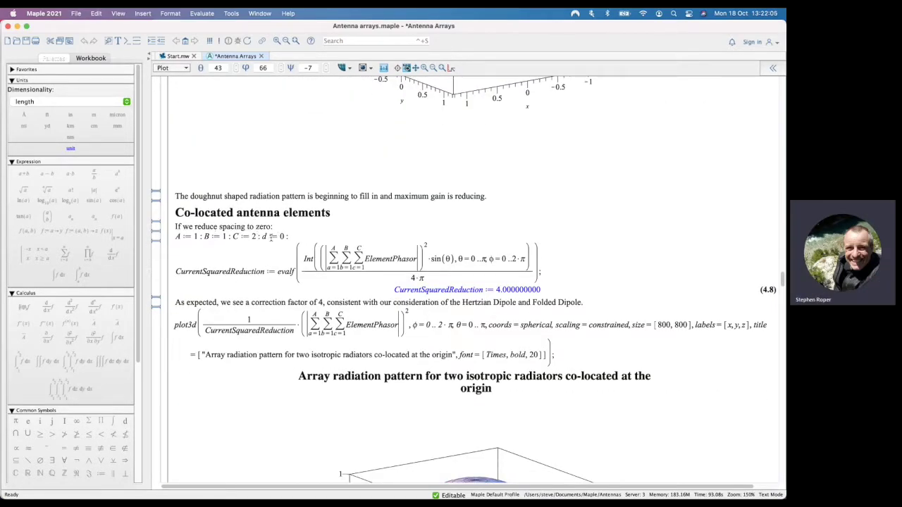
# Go back to the Folded Dipole paragraph and highlight its 4:1 impedance ratio.
pyautogui.scroll(-5, 270, 237)
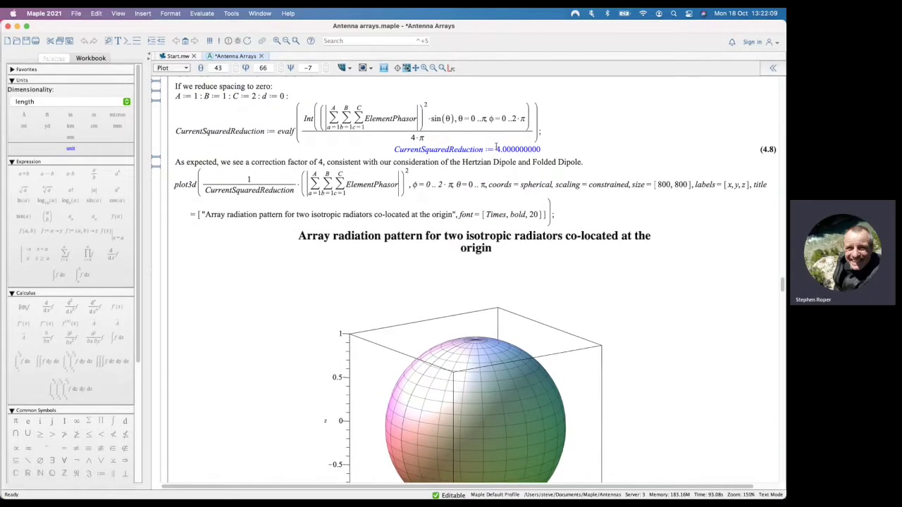
pyautogui.scroll(1, 495, 145)
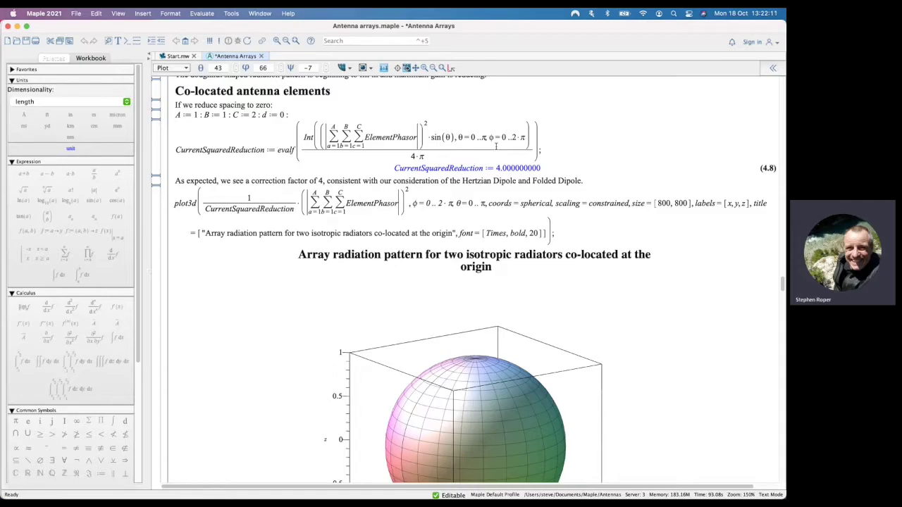
pyautogui.scroll(20, 495, 146)
pyautogui.scroll(20, 496, 145)
pyautogui.scroll(-1, 495, 145)
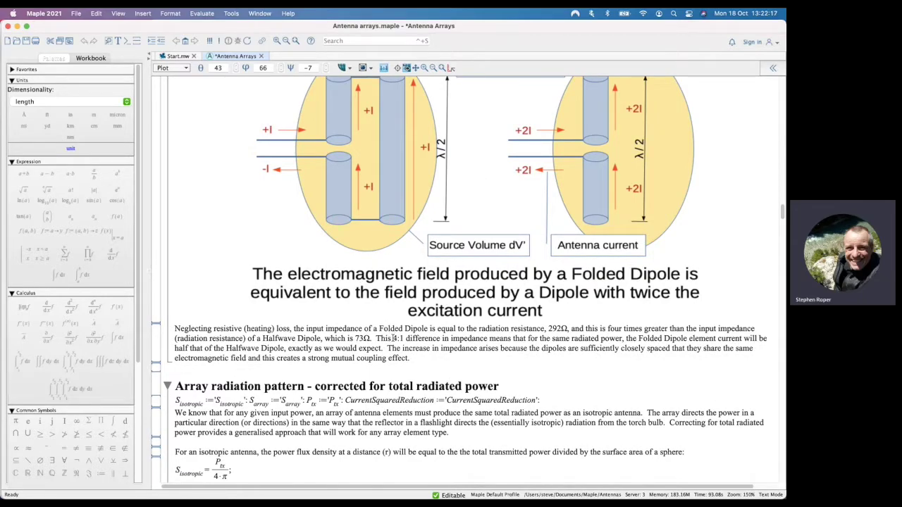
pyautogui.moveTo(393, 338); pyautogui.dragTo(406, 339)
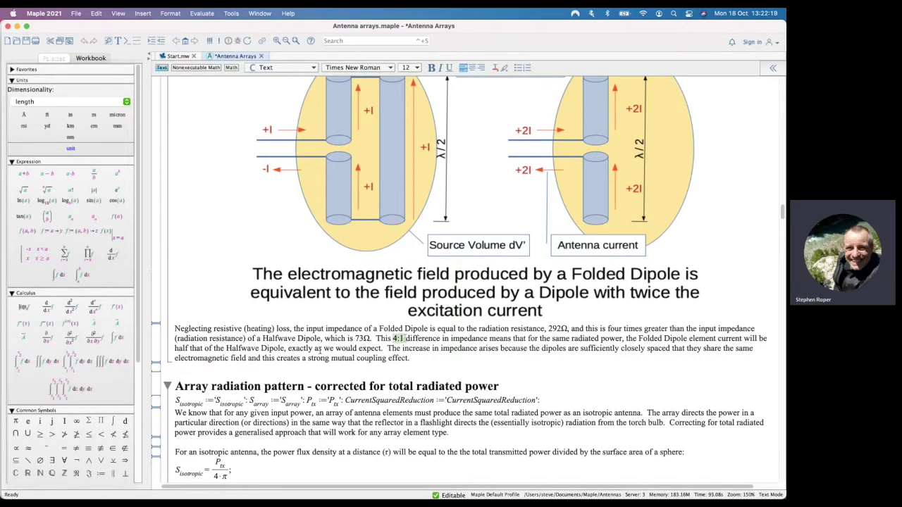
# Return to the spherical pattern for two co-located isotropic radiators.
pyautogui.scroll(-15, 330, 344)
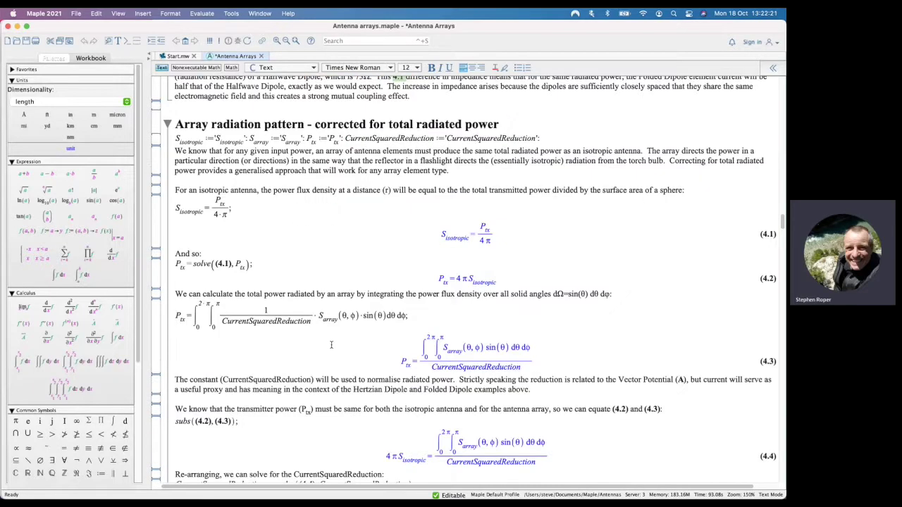
pyautogui.scroll(-20, 331, 345)
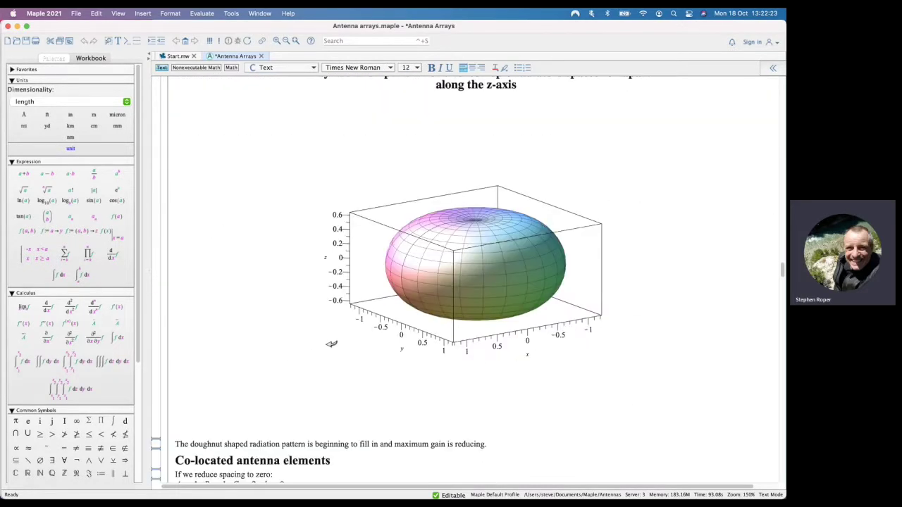
pyautogui.scroll(3, 331, 345)
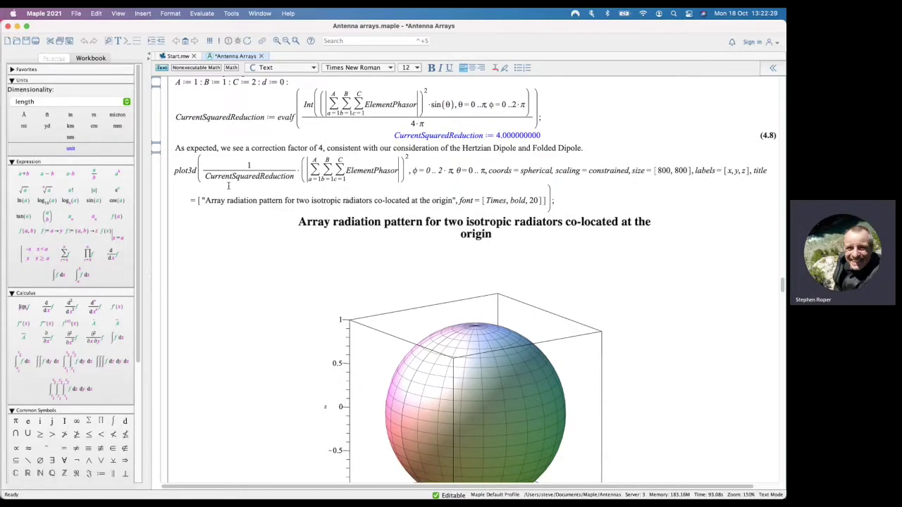
pyautogui.scroll(-5, 220, 245)
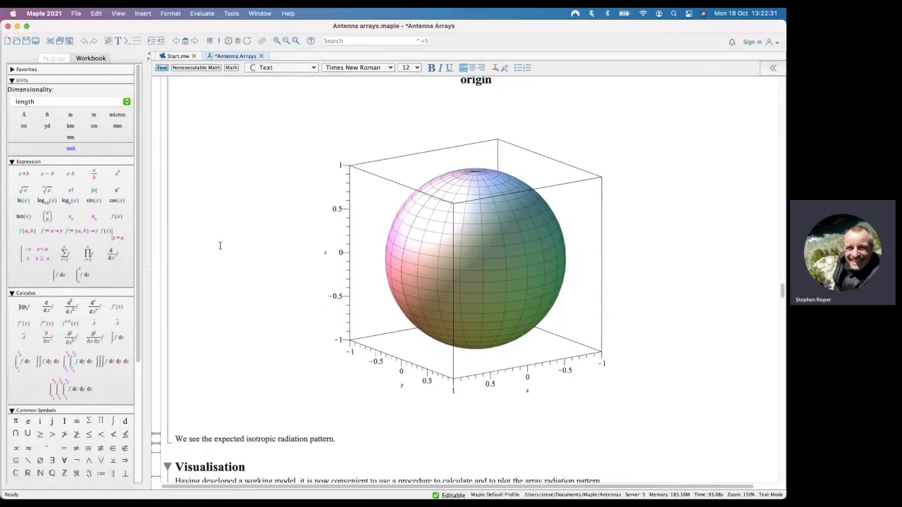
# Rotate the co-located isotropic sphere plot to a tilted view and deselect it.
pyautogui.click(481, 249)
pyautogui.moveTo(491, 297); pyautogui.dragTo(403, 282)
pyautogui.click(193, 295)
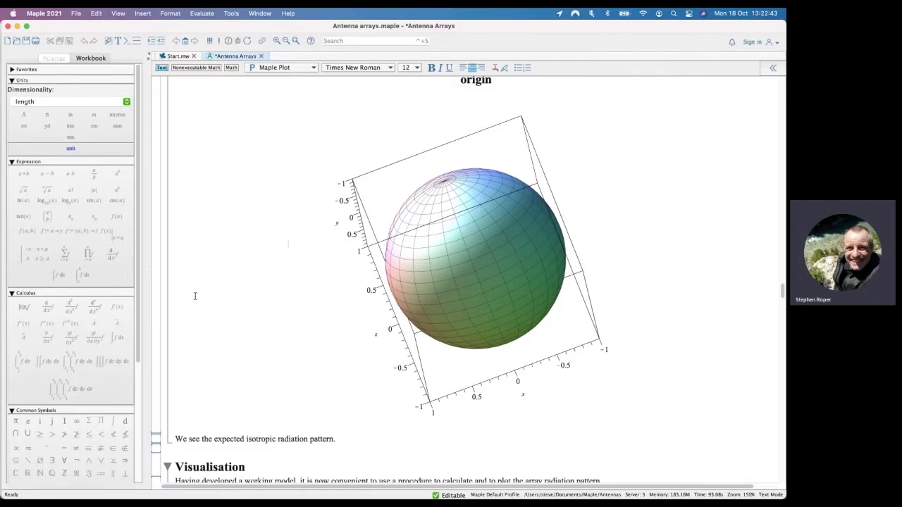
# Return to the total-radiated-power correction section showing equations 4.1–4.3.
pyautogui.scroll(3, 195, 296)
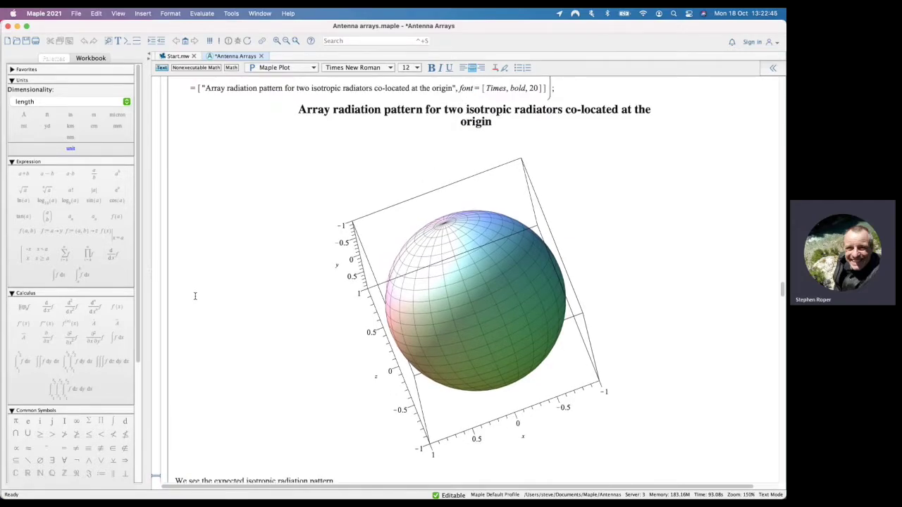
pyautogui.scroll(15, 195, 296)
pyautogui.scroll(20, 195, 296)
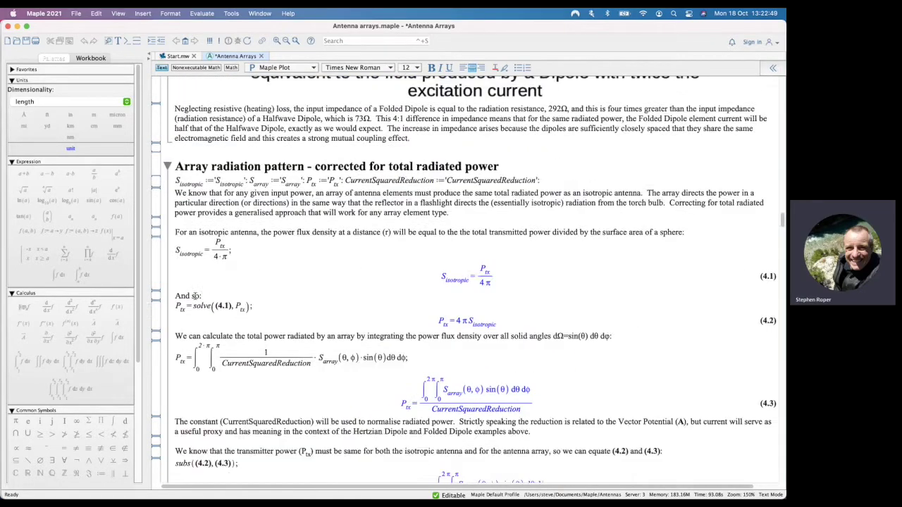
# Revisit the Folded Dipole diagram, then move down to the Visualisation section on PlotArrayPattern.
pyautogui.scroll(10, 195, 296)
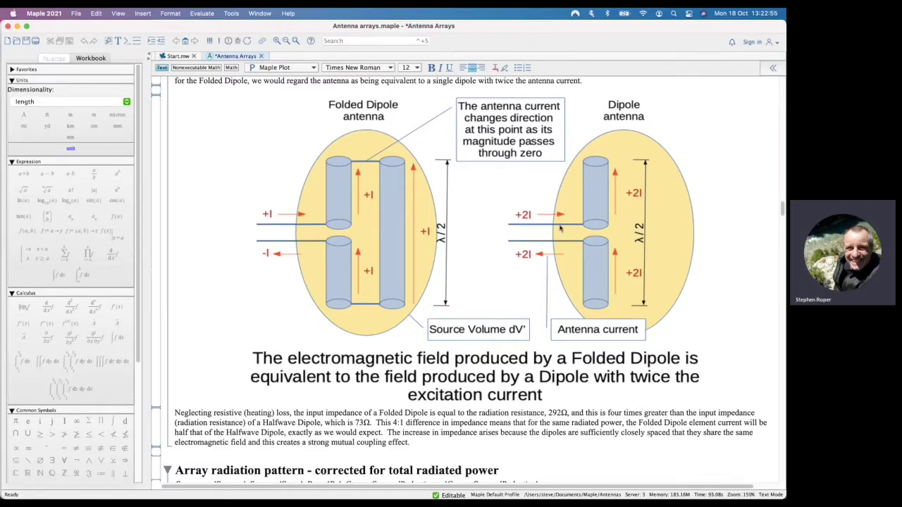
pyautogui.scroll(-20, 603, 272)
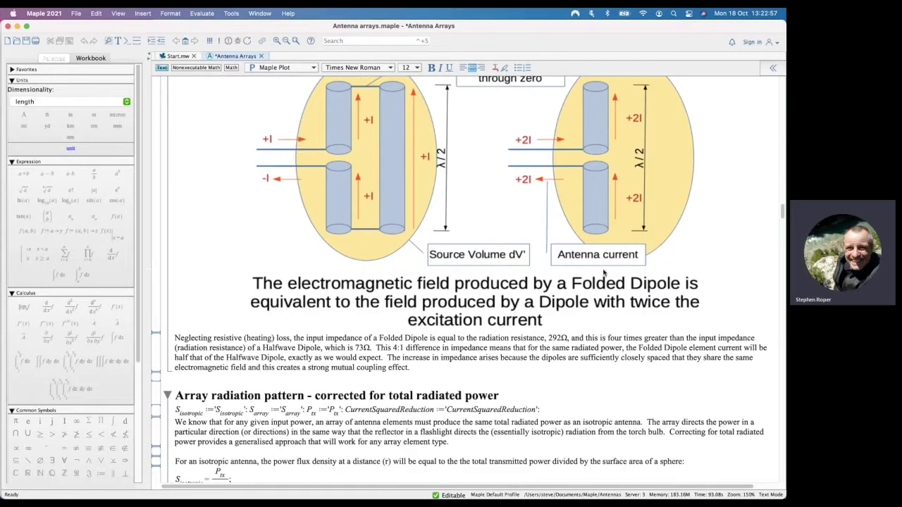
pyautogui.scroll(-20, 603, 273)
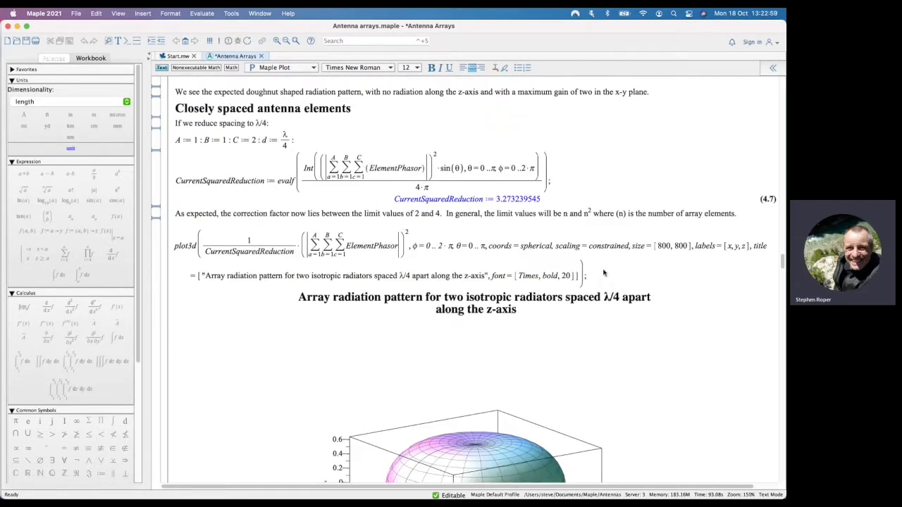
pyautogui.scroll(-4, 564, 269)
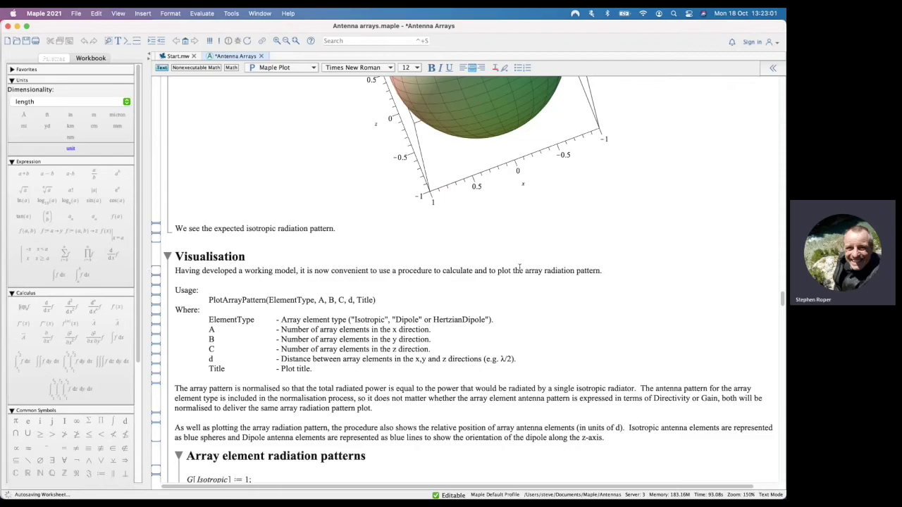
# Highlight the PlotArrayPattern usage line.
pyautogui.scroll(-2, 506, 265)
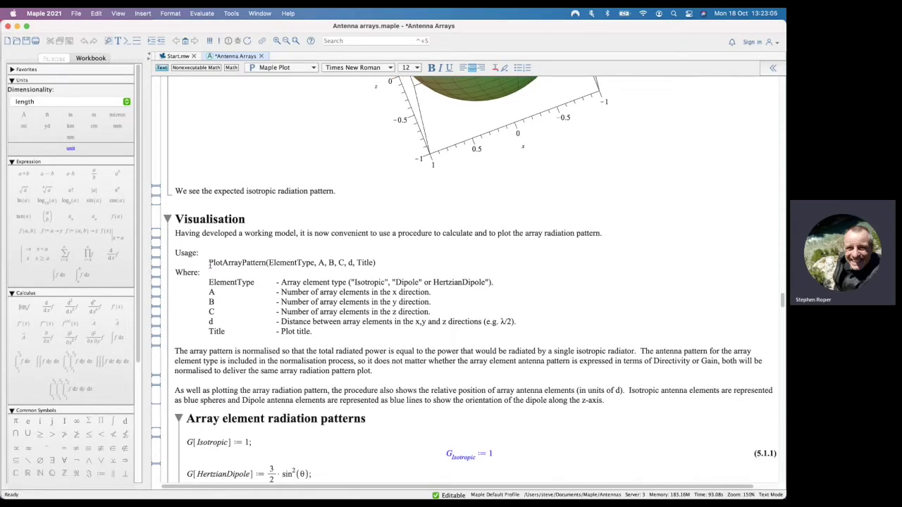
pyautogui.moveTo(209, 262); pyautogui.dragTo(376, 264)
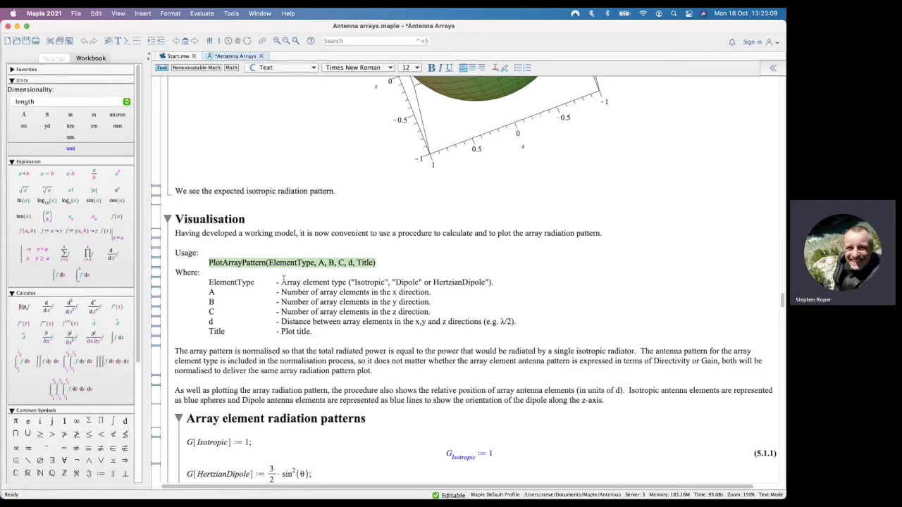
pyautogui.scroll(-1, 263, 297)
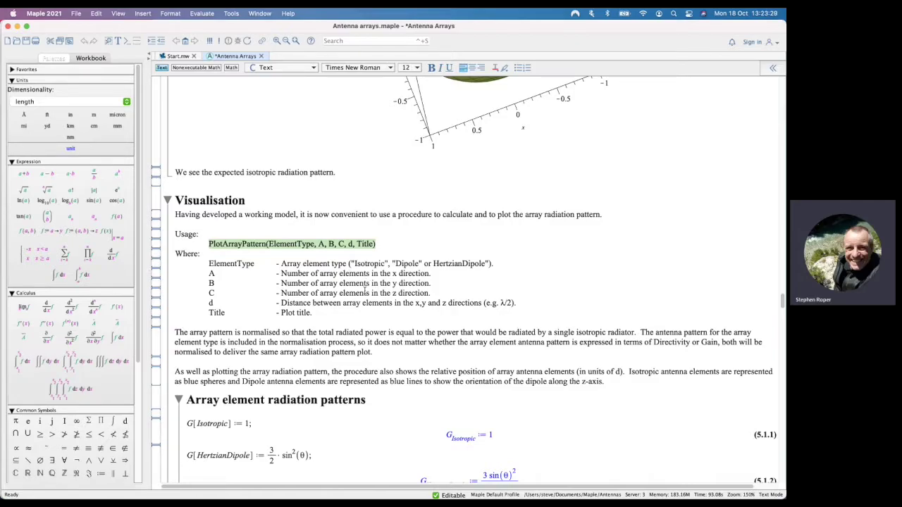
# Move down to the Isotropic, HertzianDipole and Dipole element pattern definitions (5.1.1–5.1.3).
pyautogui.scroll(-1, 315, 299)
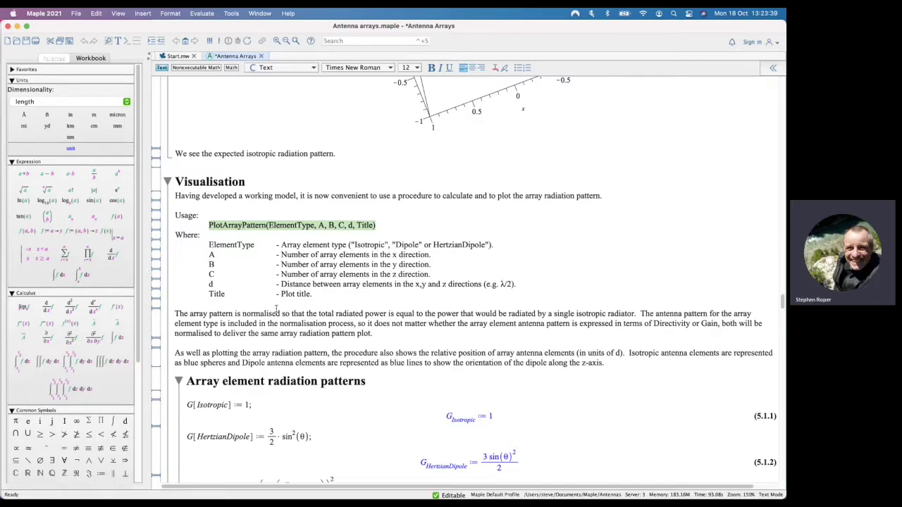
pyautogui.scroll(-4, 285, 325)
pyautogui.scroll(-4, 285, 325)
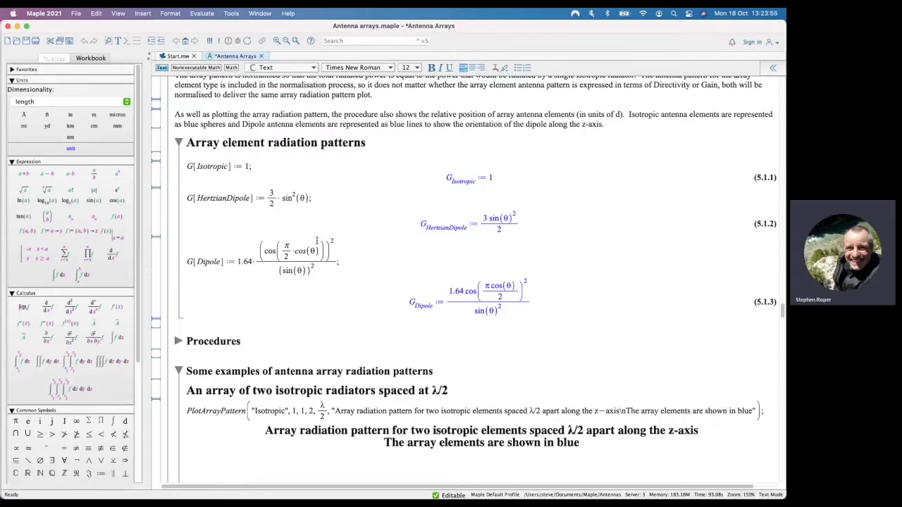
pyautogui.scroll(-3, 270, 268)
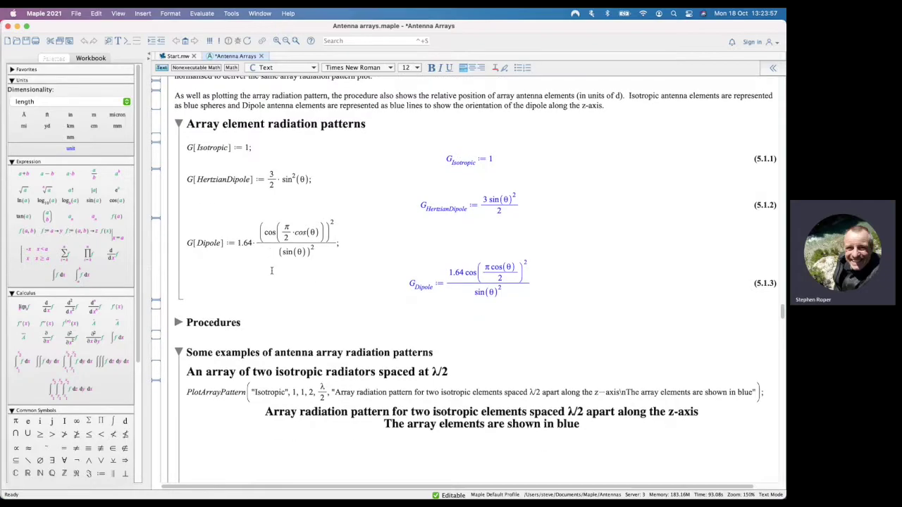
# Expand the Procedures section to look through its code, then collapse it again.
pyautogui.click(178, 252)
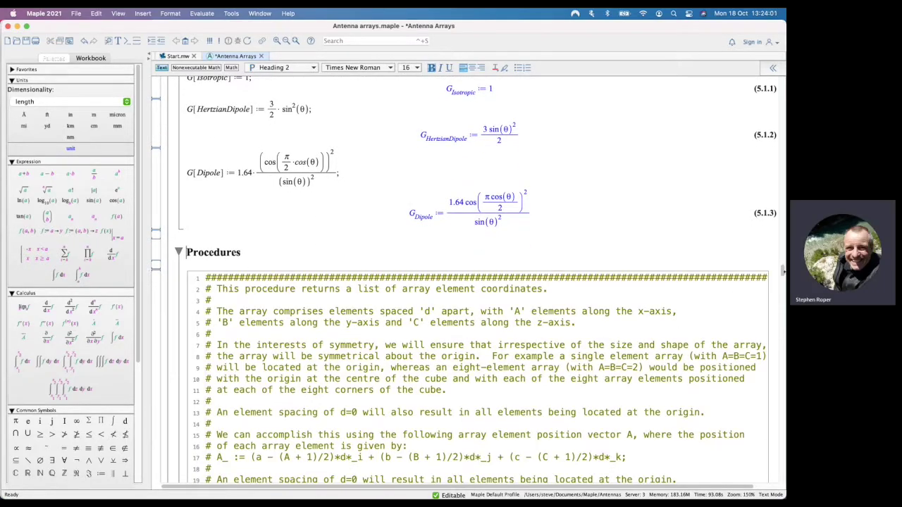
pyautogui.moveTo(781, 273); pyautogui.dragTo(781, 320)
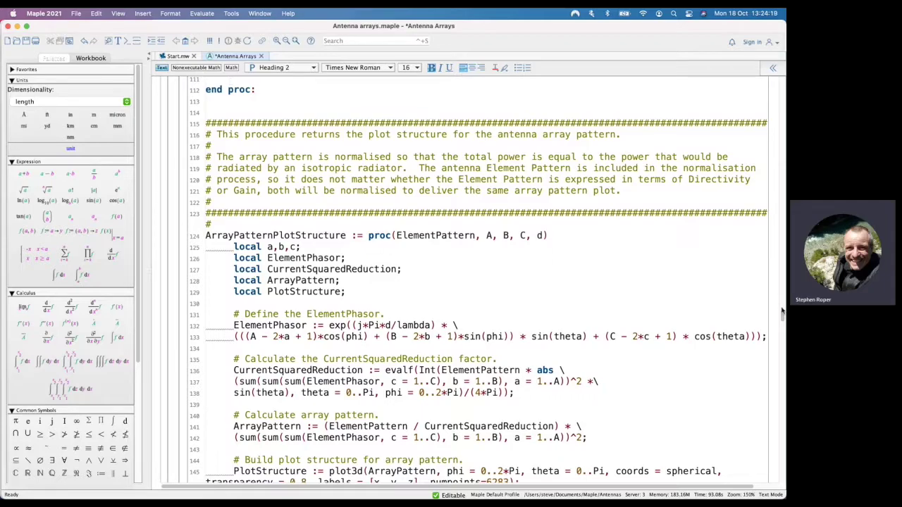
pyautogui.moveTo(783, 303); pyautogui.dragTo(779, 264)
pyautogui.scroll(-1, 779, 264)
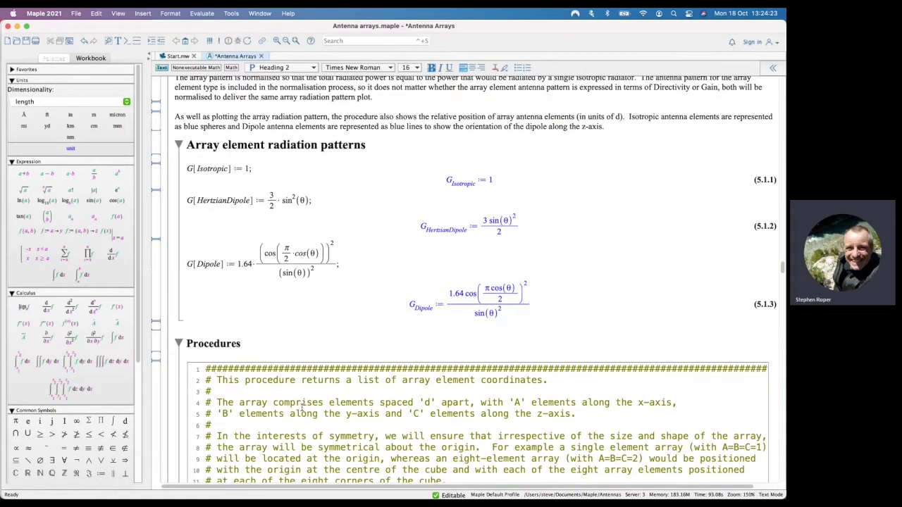
pyautogui.click(179, 343)
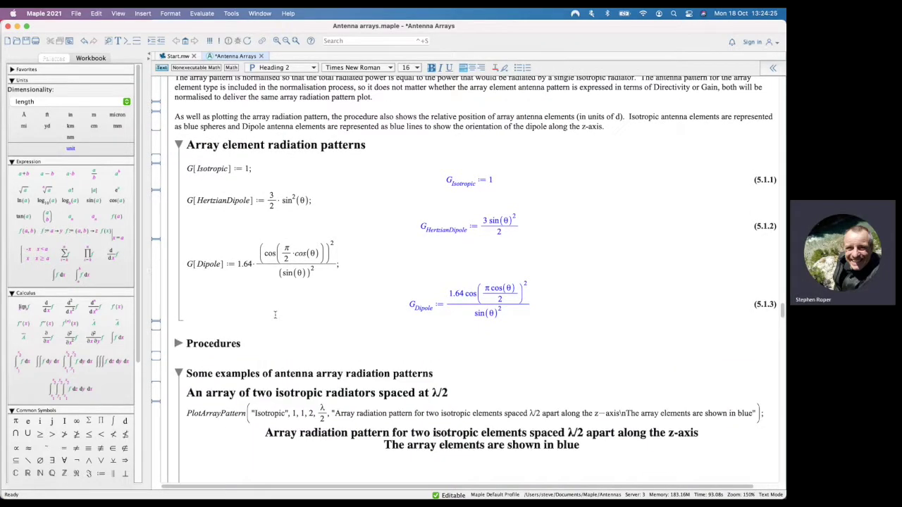
pyautogui.scroll(20, 277, 314)
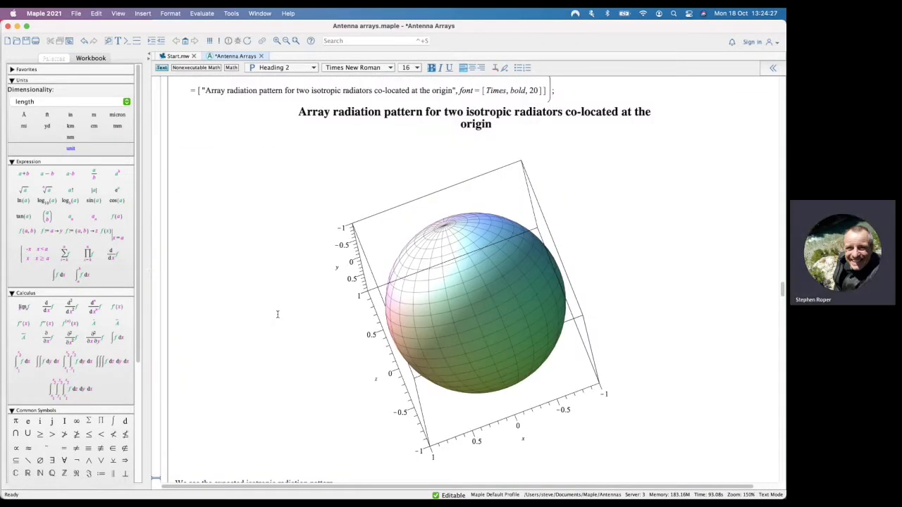
# Copy the CurrentSquaredReduction evalf integral line in the Co-located antenna elements section.
pyautogui.scroll(2, 277, 314)
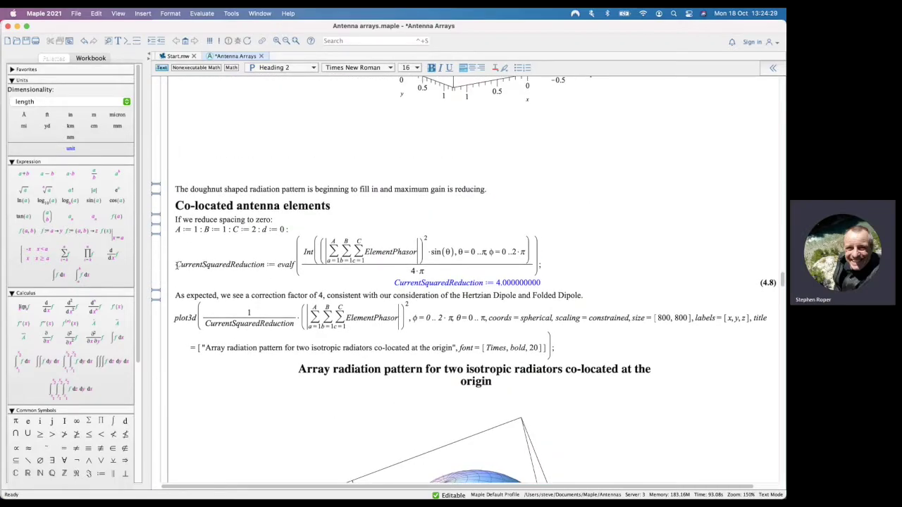
pyautogui.click(176, 265)
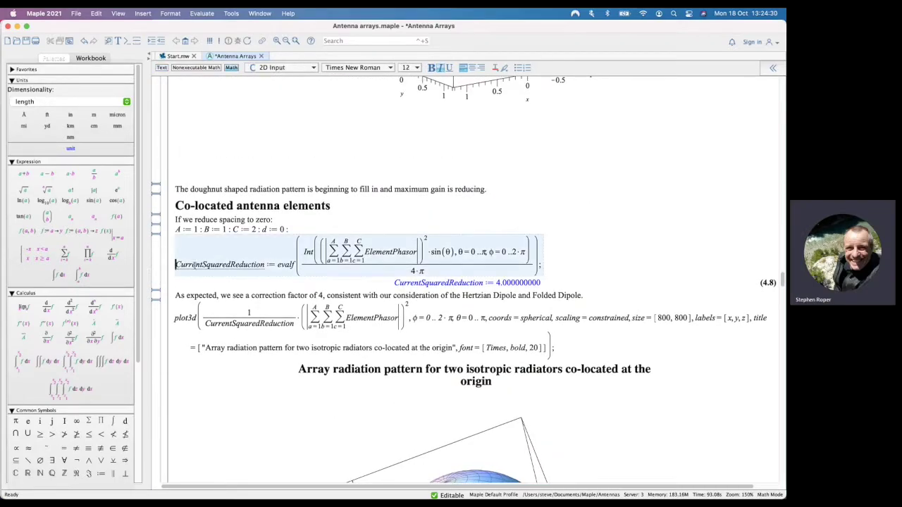
pyautogui.click(550, 263)
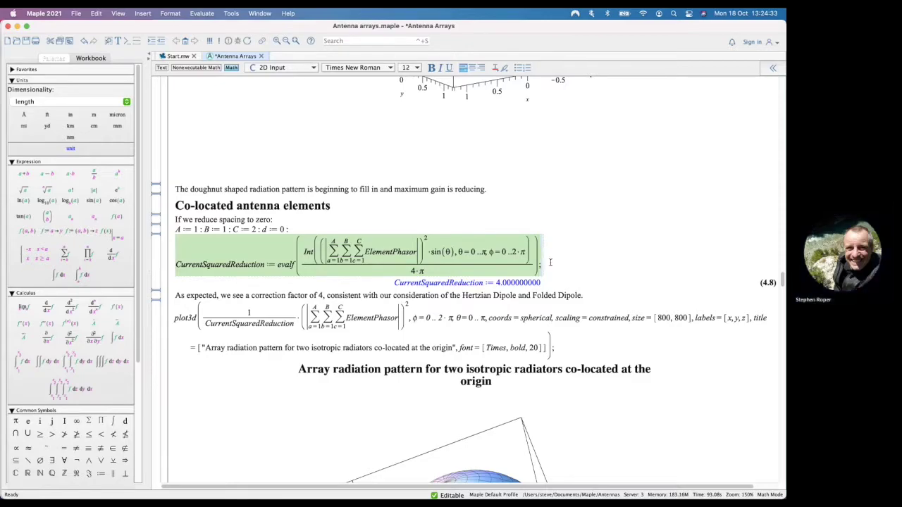
pyautogui.rightClick(500, 263)
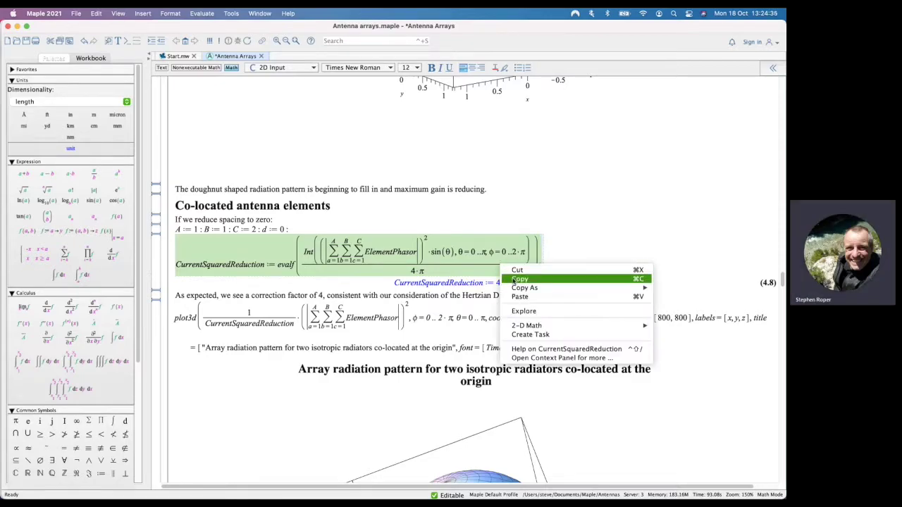
pyautogui.click(532, 278)
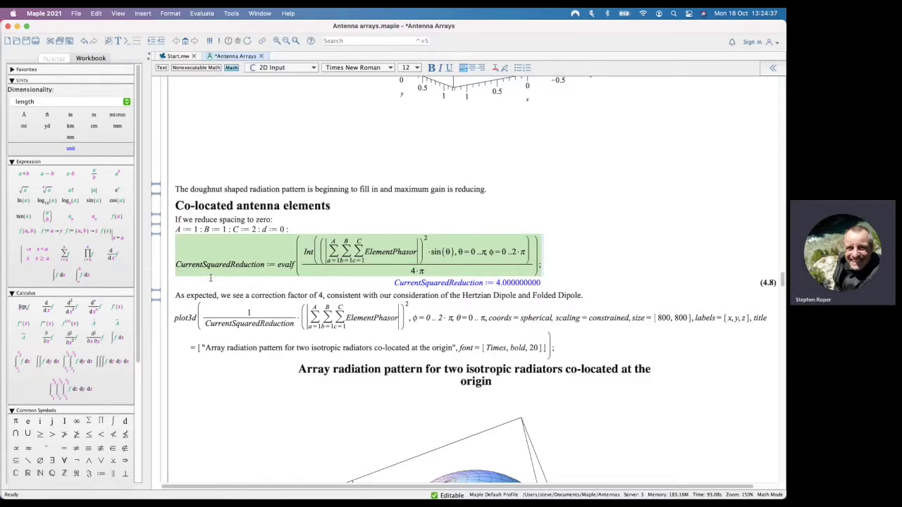
pyautogui.click(76, 13)
# Create a new Worksheet Mode document containing a Code Edit Region.
pyautogui.moveTo(78, 27)
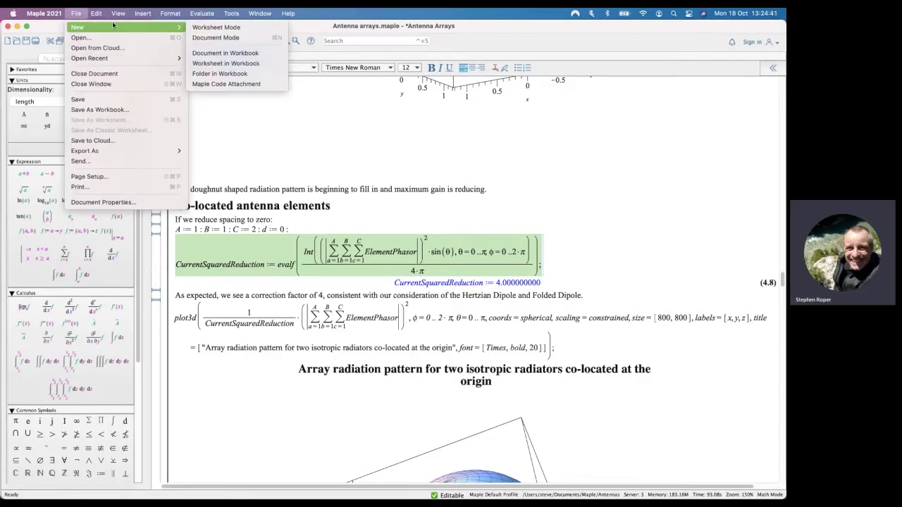
pyautogui.click(224, 38)
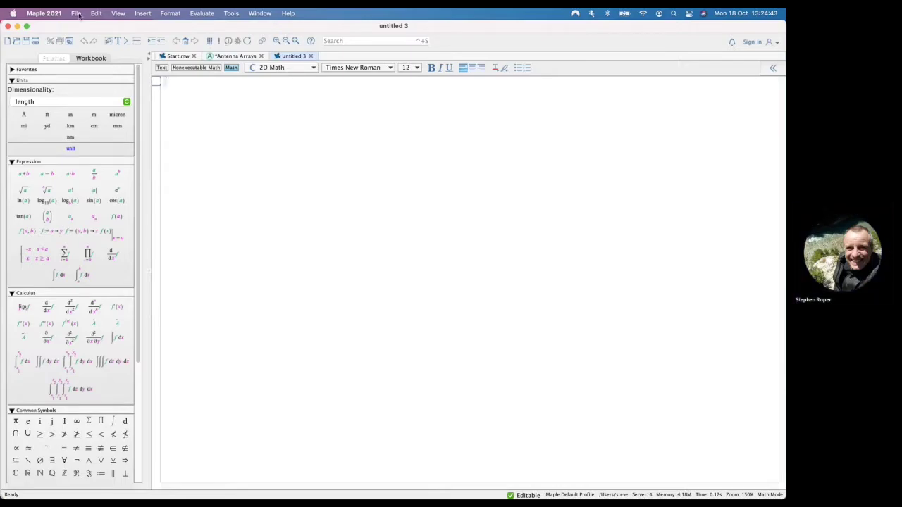
pyautogui.click(142, 13)
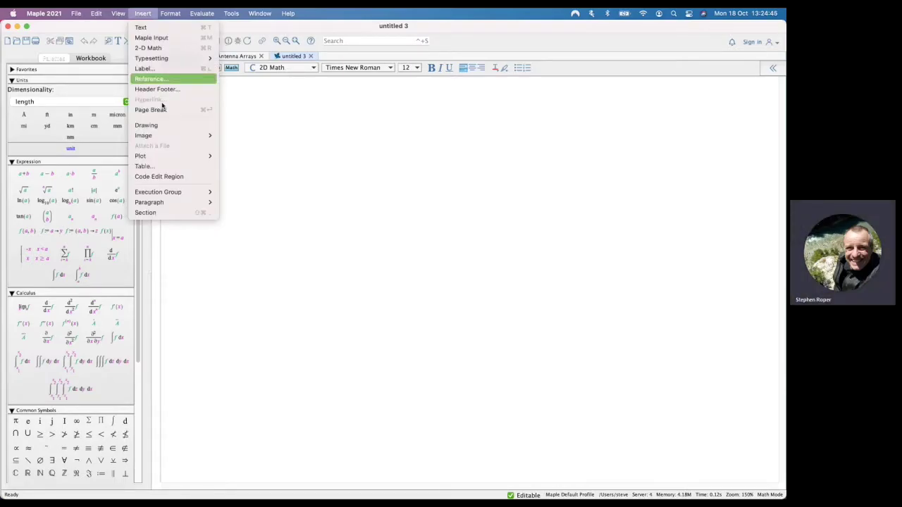
pyautogui.click(166, 179)
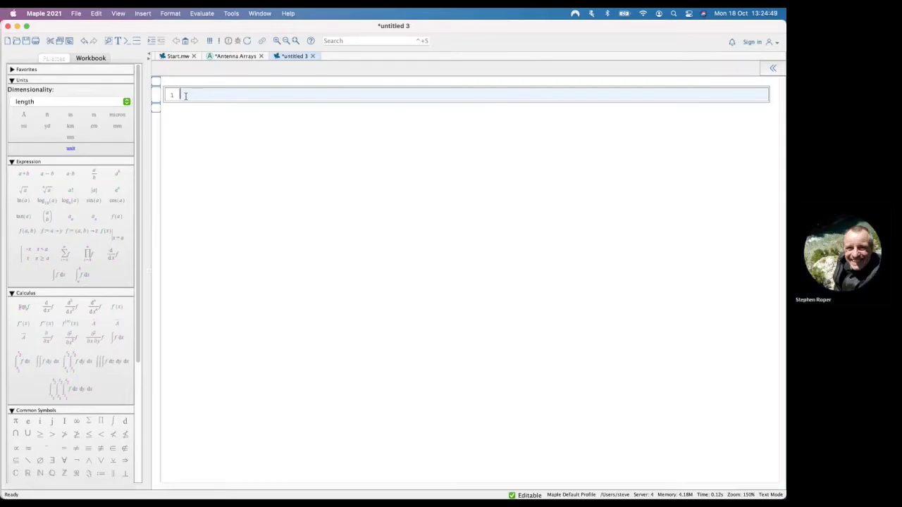
# Paste the CurrentSquaredReduction command into the code region and return to Antenna Arrays.
pyautogui.click(96, 13)
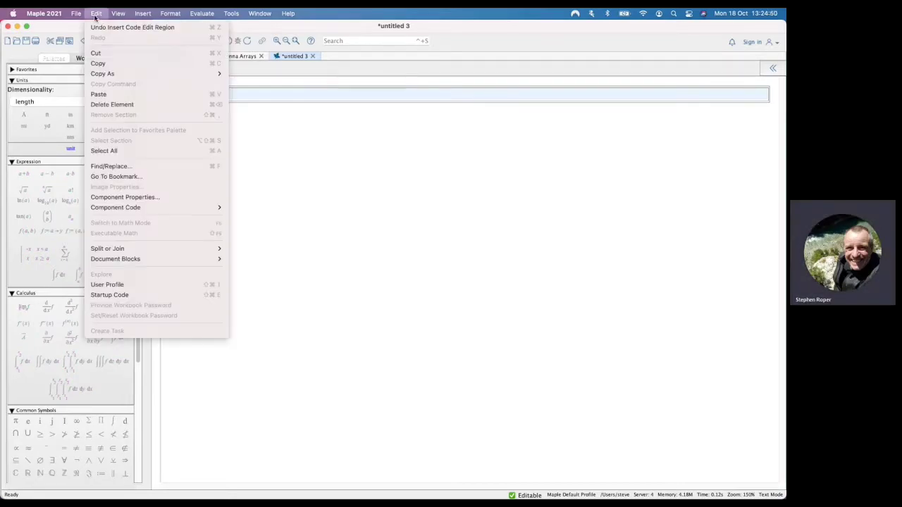
pyautogui.click(98, 94)
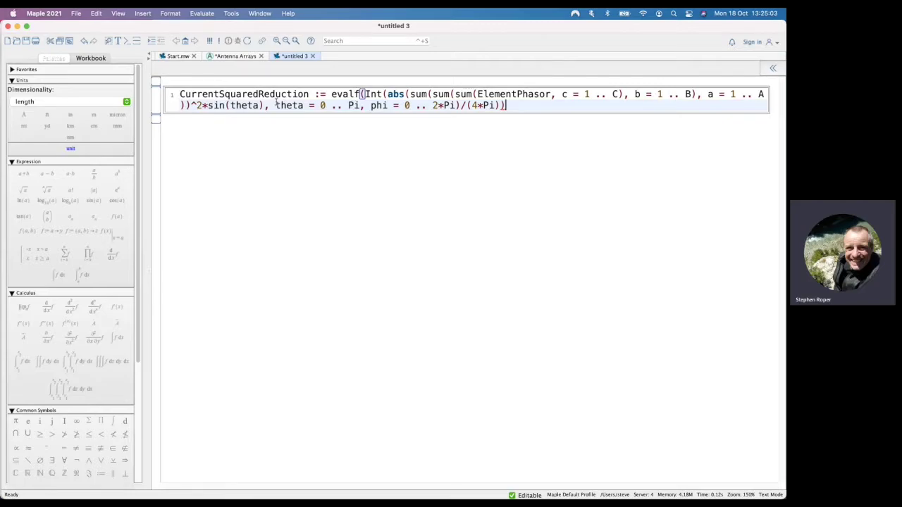
pyautogui.click(232, 56)
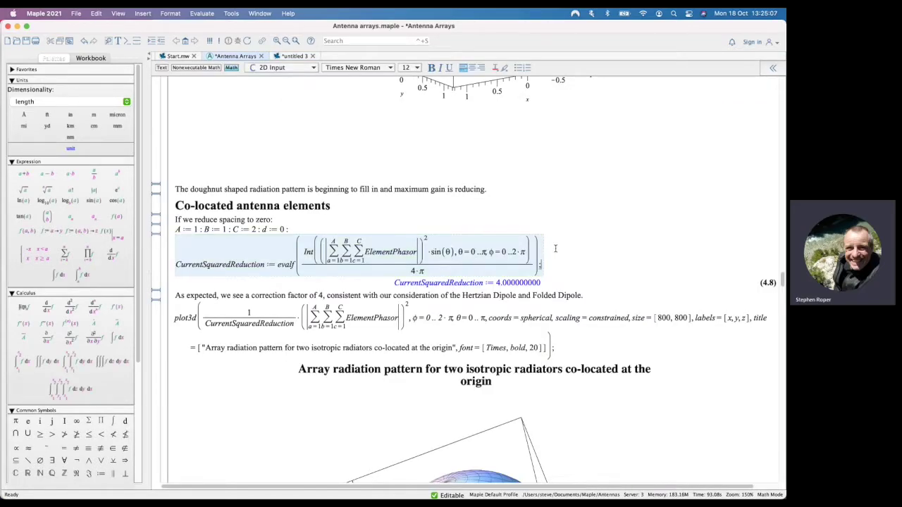
# Rotate the 3-D pattern of two isotropic elements spaced λ/2 apart.
pyautogui.scroll(-10, 555, 249)
pyautogui.scroll(-15, 555, 249)
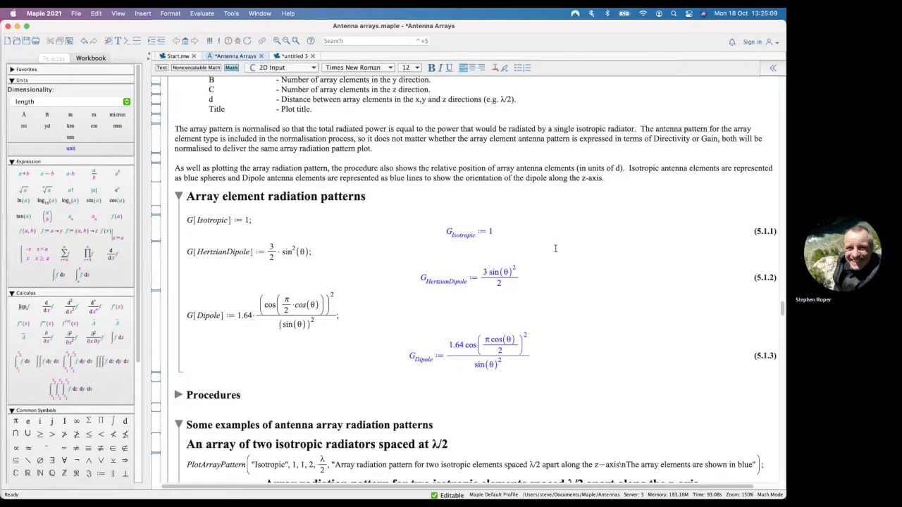
pyautogui.scroll(-2, 556, 249)
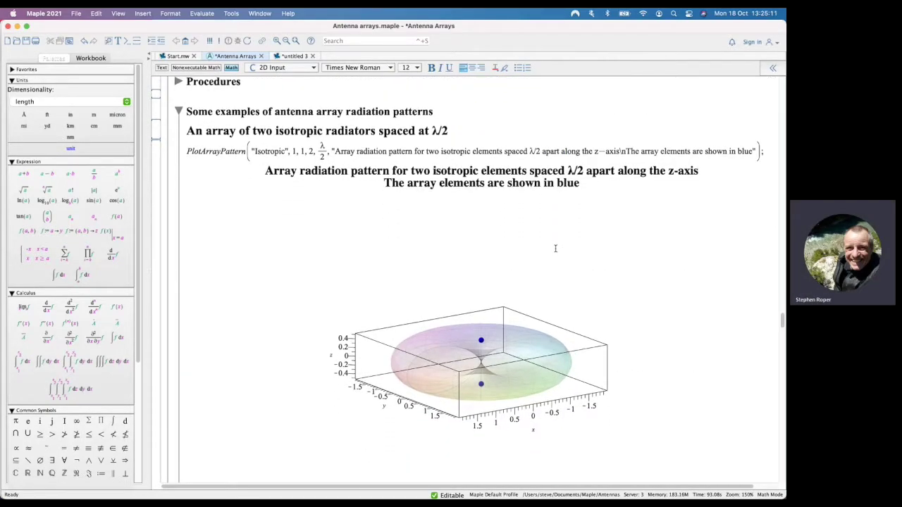
pyautogui.scroll(1, 555, 249)
pyautogui.scroll(-2, 623, 318)
pyautogui.scroll(-2, 623, 317)
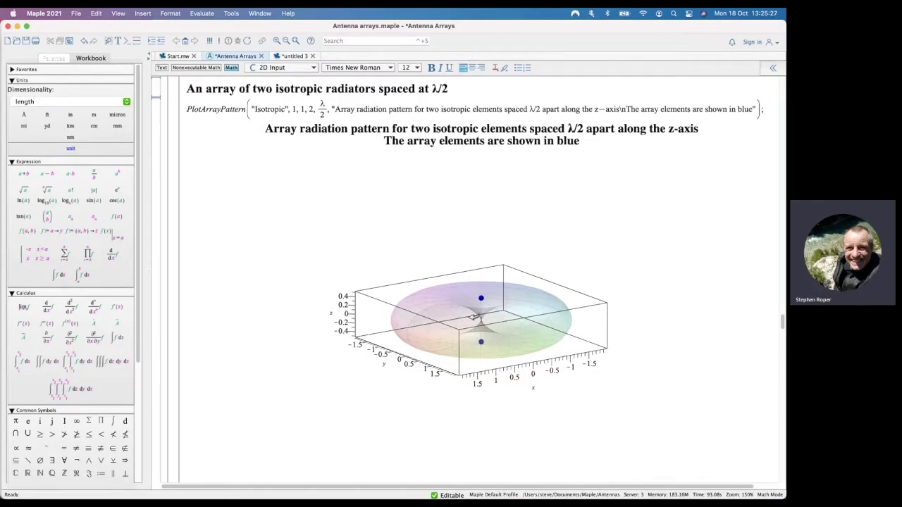
pyautogui.moveTo(473, 317)
pyautogui.mouseDown()
pyautogui.moveTo(449, 366)
pyautogui.moveTo(486, 348)
pyautogui.moveTo(459, 337)
pyautogui.moveTo(467, 294)
pyautogui.moveTo(458, 266)
pyautogui.moveTo(486, 331)
pyautogui.moveTo(479, 346)
pyautogui.moveTo(498, 367)
pyautogui.moveTo(467, 261)
pyautogui.moveTo(409, 298)
pyautogui.moveTo(414, 346)
pyautogui.moveTo(479, 328)
pyautogui.mouseUp()
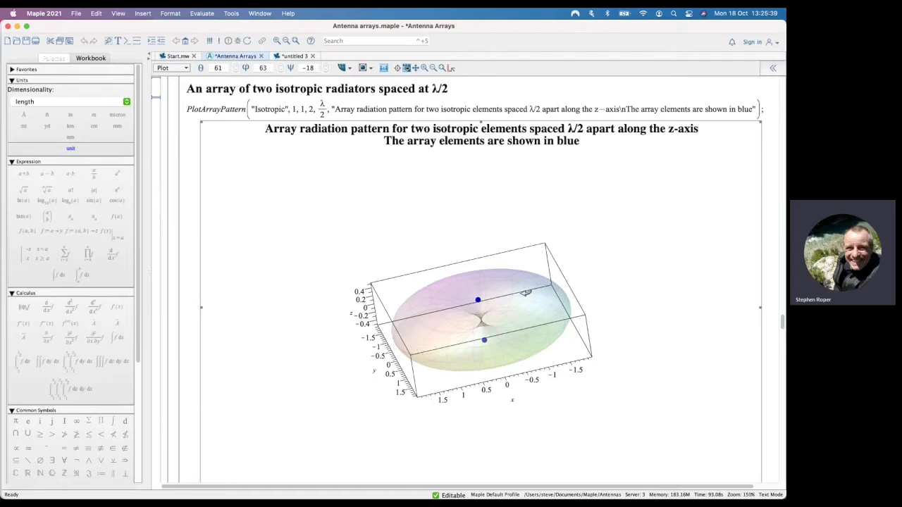
pyautogui.moveTo(486, 276); pyautogui.dragTo(676, 307)
# Rotate the 3-D pattern of two isotropic elements spaced one wavelength apart.
pyautogui.scroll(-3, 676, 306)
pyautogui.scroll(-6, 677, 303)
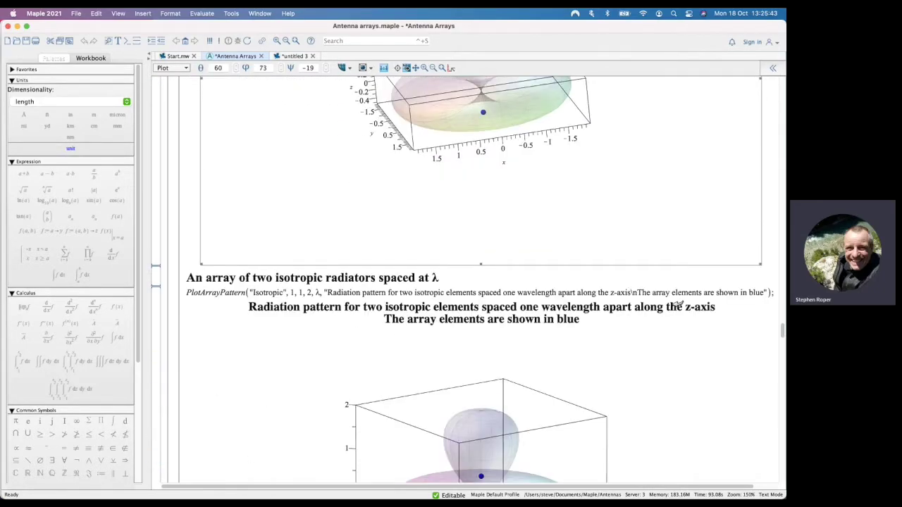
pyautogui.scroll(-1, 677, 304)
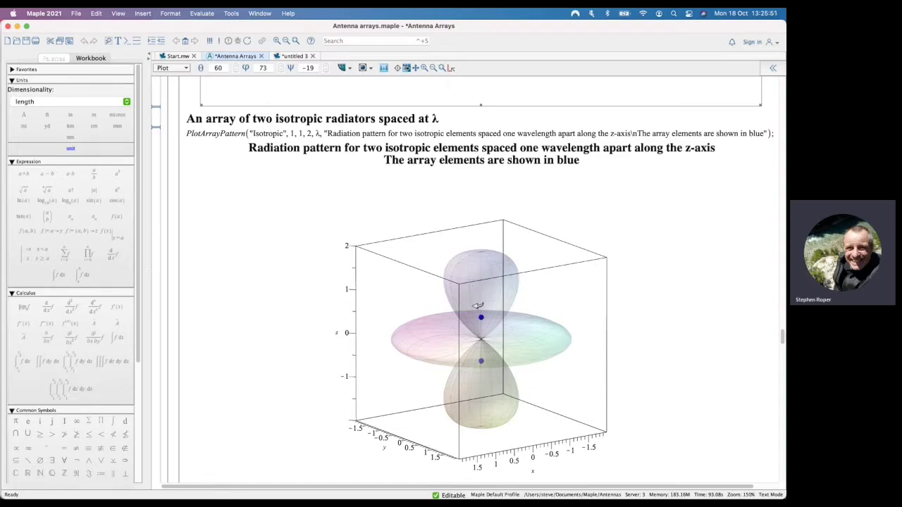
pyautogui.moveTo(469, 271); pyautogui.dragTo(447, 318)
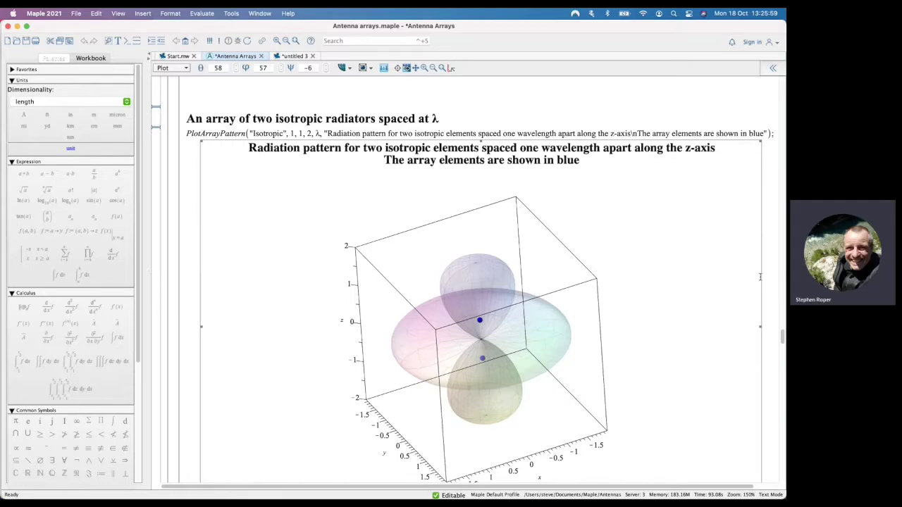
pyautogui.scroll(-10, 766, 278)
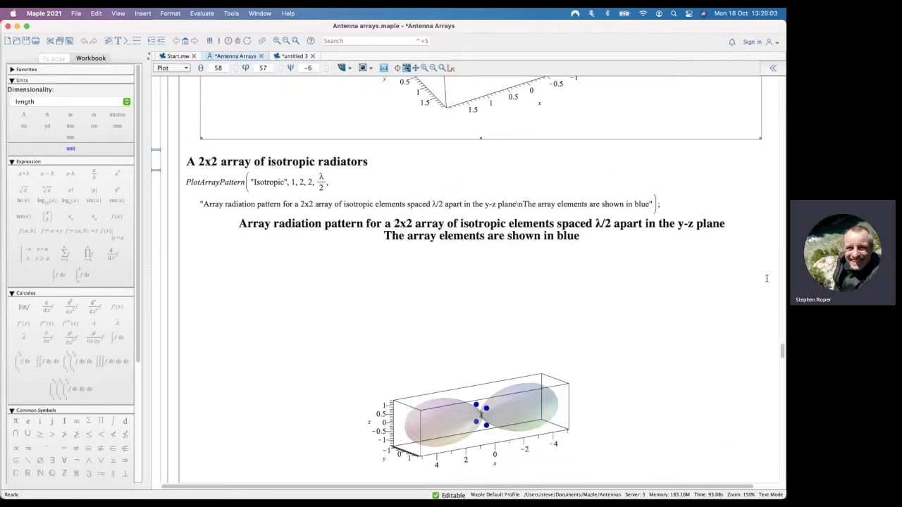
# Rotate the sixteen-element isotropic array's radiation pattern, then deselect the plot.
pyautogui.scroll(-8, 766, 278)
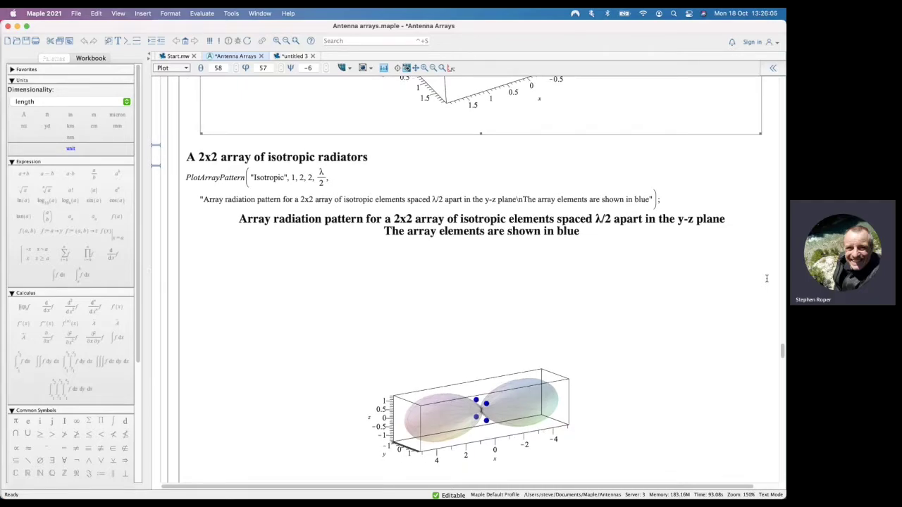
pyautogui.scroll(-8, 767, 278)
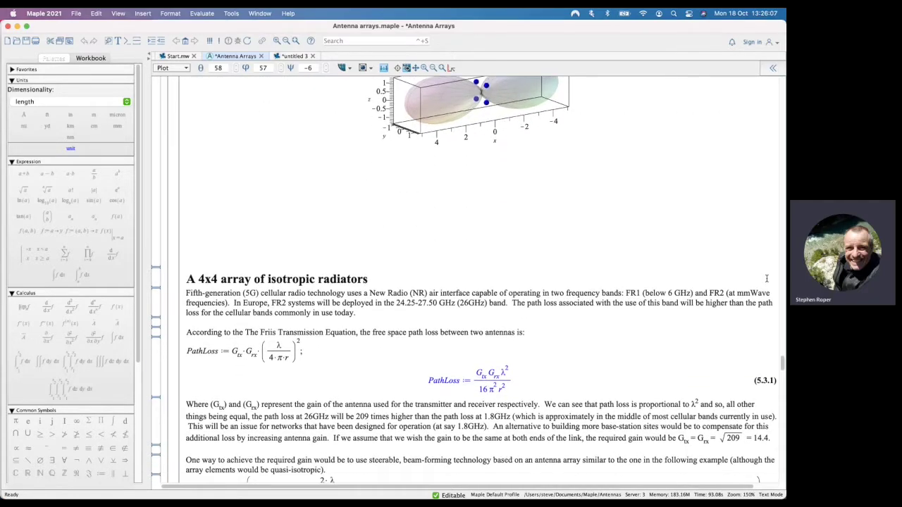
pyautogui.scroll(-5, 767, 278)
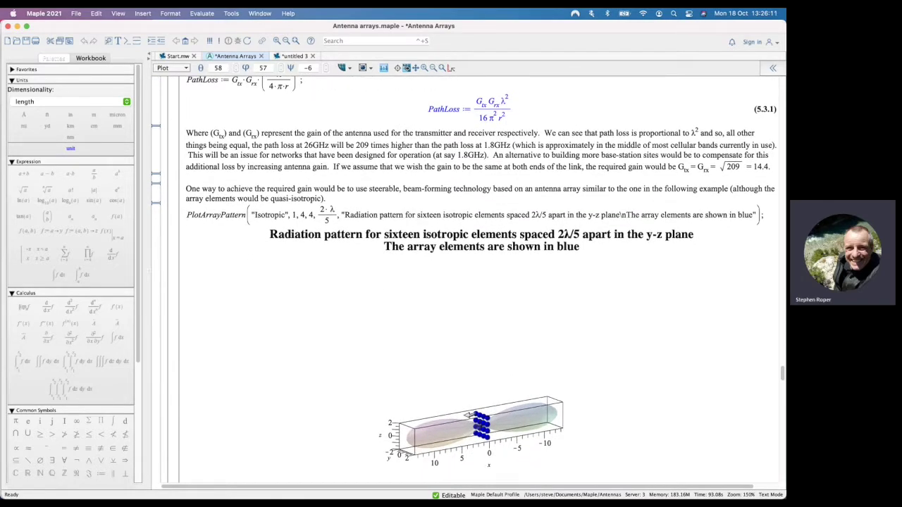
pyautogui.moveTo(414, 438); pyautogui.dragTo(462, 465)
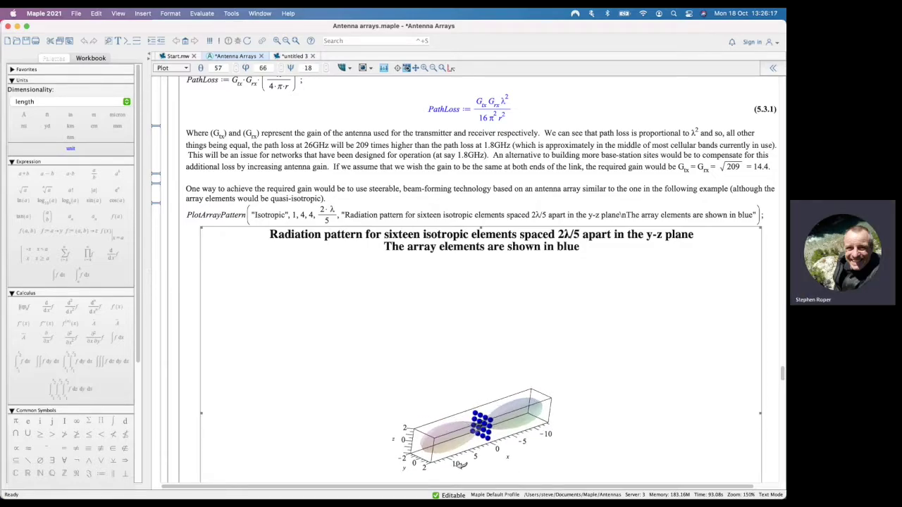
pyautogui.click(658, 191)
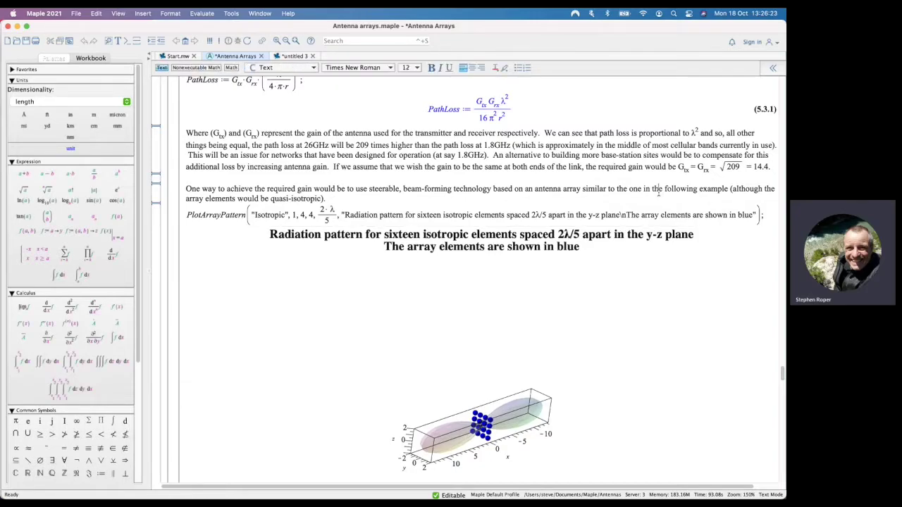
# Rotate the sixteen-element pattern again to a new viewpoint, then continue toward the 4x4x4 section.
pyautogui.scroll(-3, 642, 171)
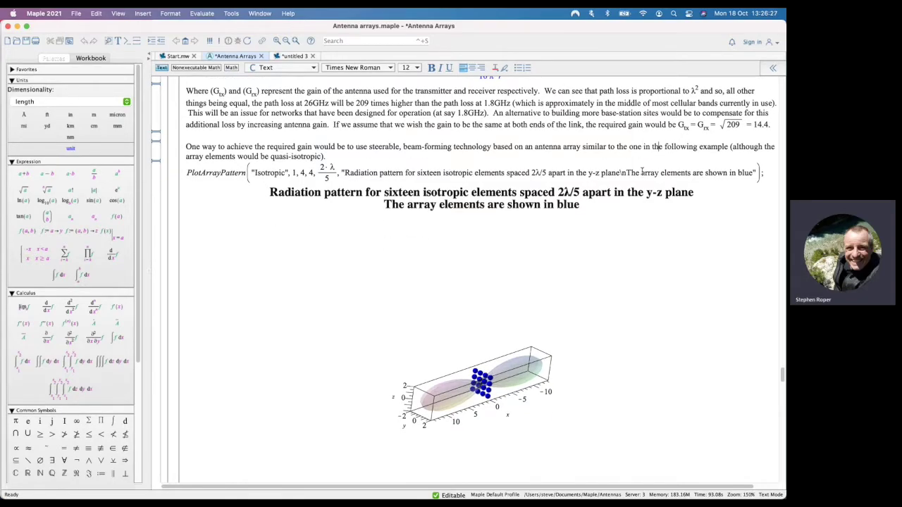
pyautogui.scroll(2, 593, 155)
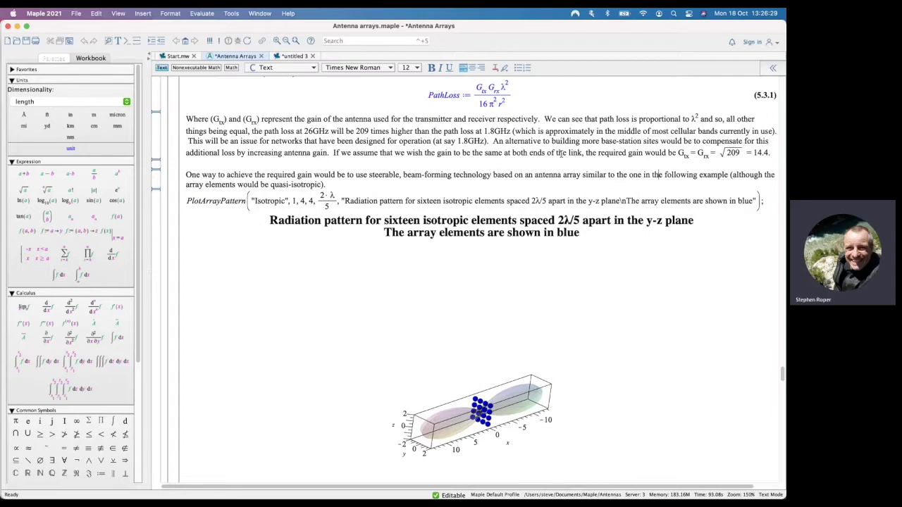
pyautogui.scroll(-2, 561, 153)
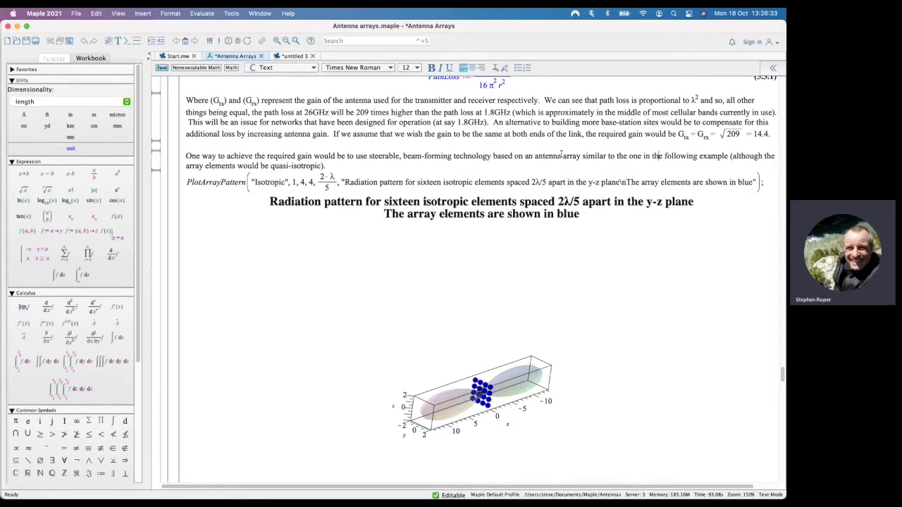
pyautogui.scroll(-4, 561, 153)
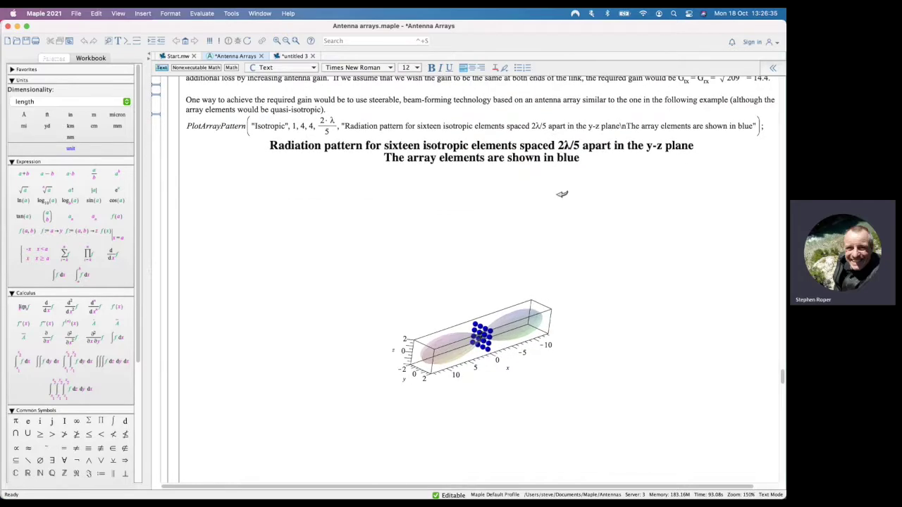
pyautogui.click(448, 352)
pyautogui.moveTo(510, 394); pyautogui.dragTo(408, 383)
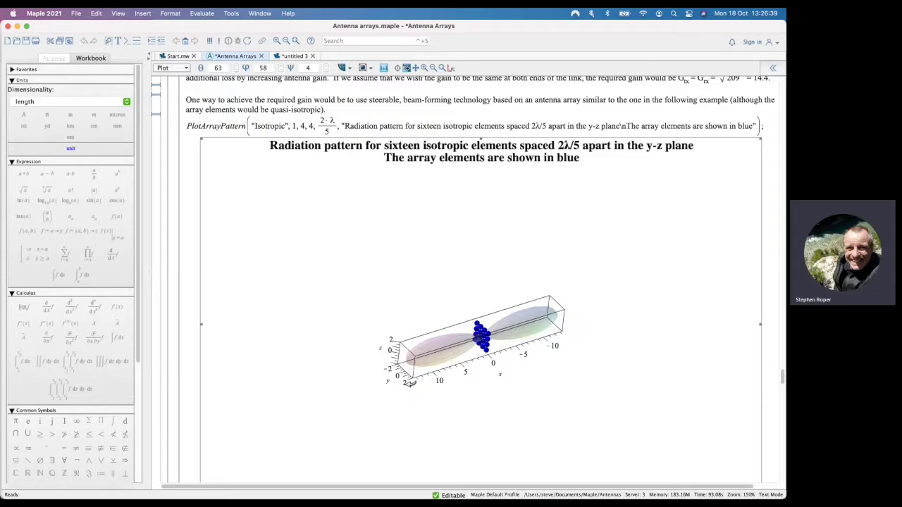
pyautogui.scroll(-10, 596, 220)
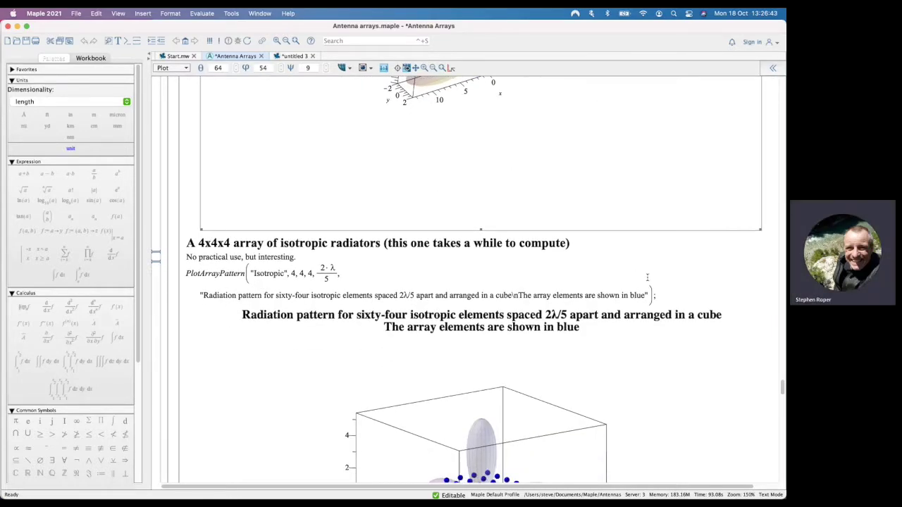
# Rotate the 4x4x4 cube array's pattern to view its lobes from a new angle.
pyautogui.scroll(-3, 647, 277)
pyautogui.scroll(-2, 647, 277)
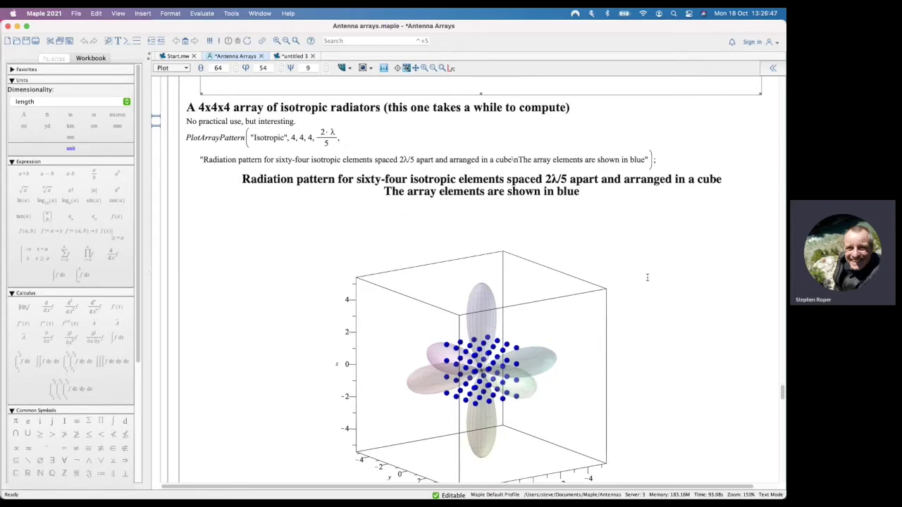
pyautogui.moveTo(513, 315); pyautogui.dragTo(557, 346)
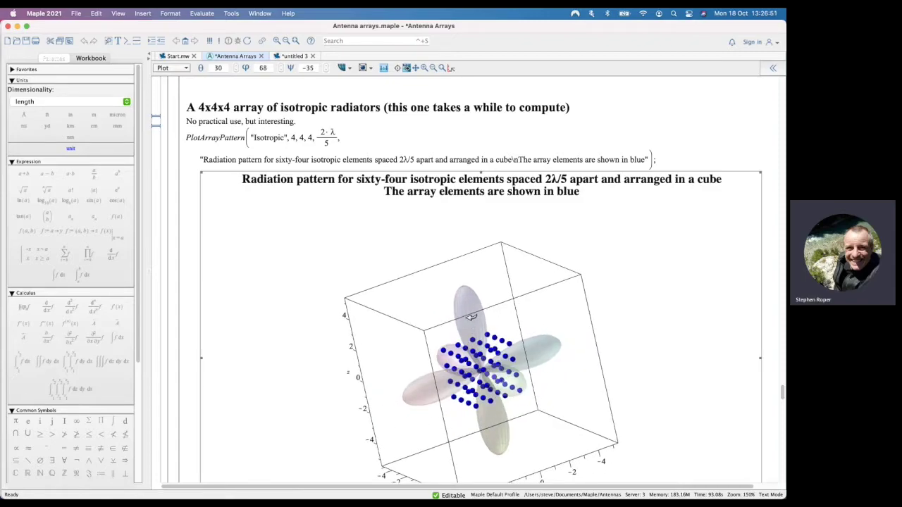
pyautogui.scroll(-12, 743, 129)
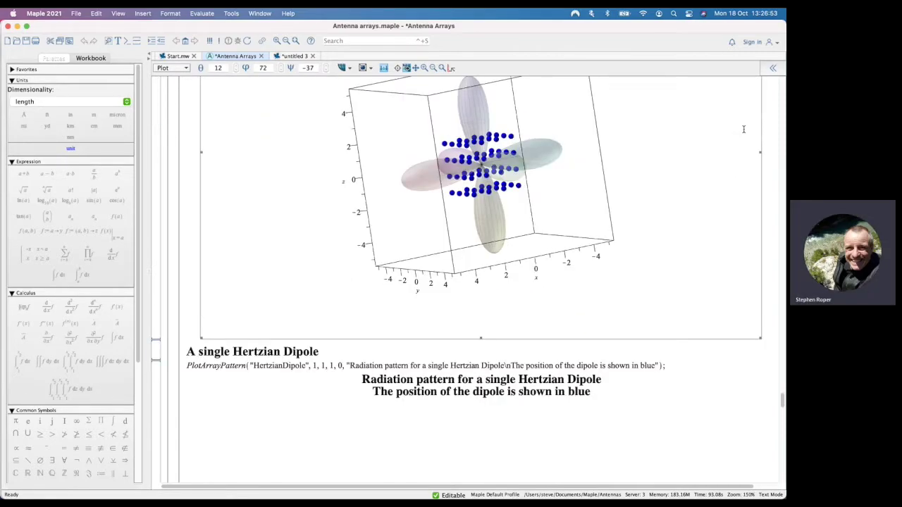
# Scroll down to the four half-wave dipoles spaced 3λ/4 along z and their disc pattern.
pyautogui.scroll(-20, 676, 238)
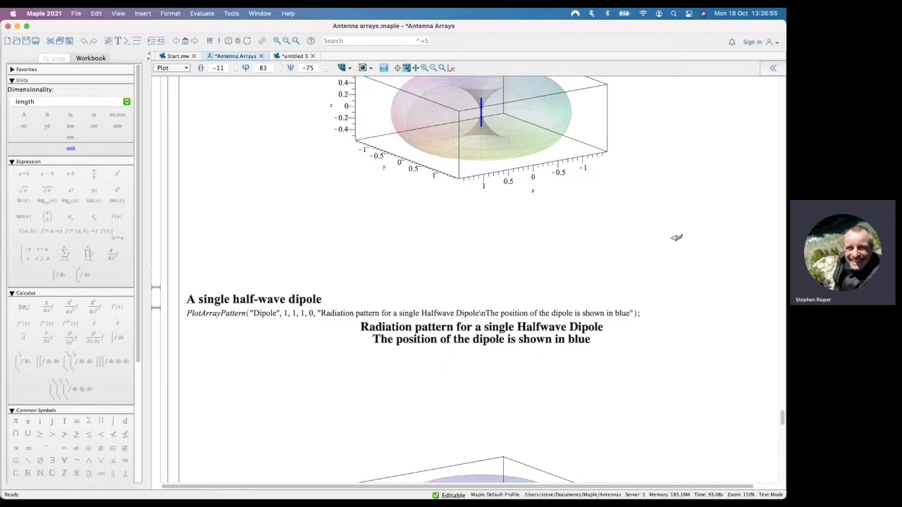
pyautogui.scroll(-8, 676, 237)
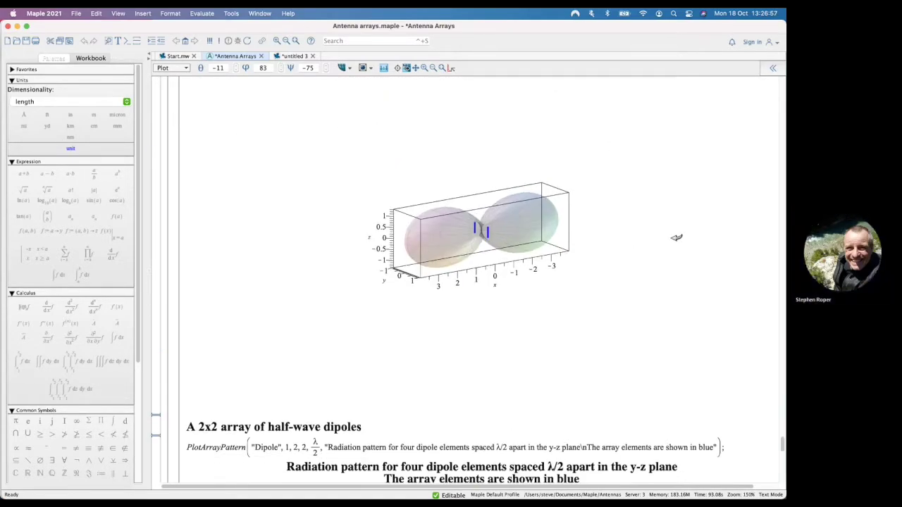
pyautogui.scroll(4, 676, 237)
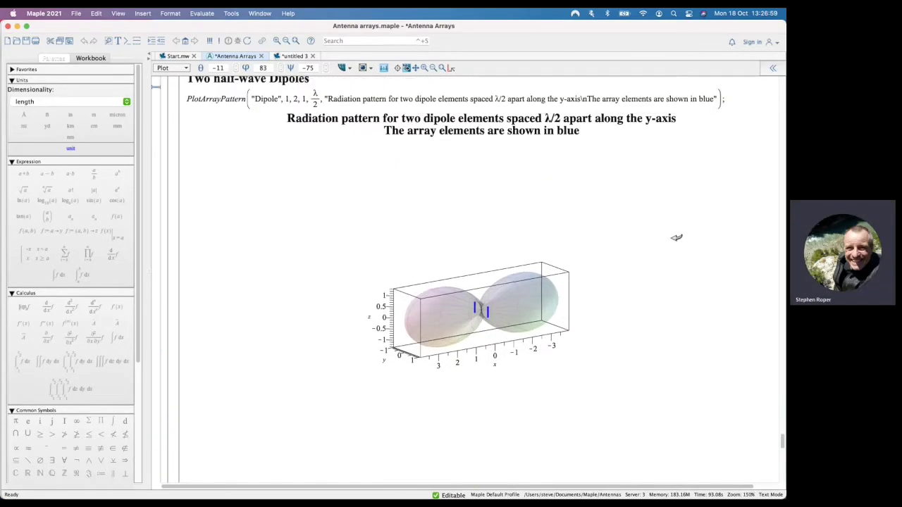
pyautogui.scroll(1, 676, 237)
pyautogui.scroll(-10, 676, 238)
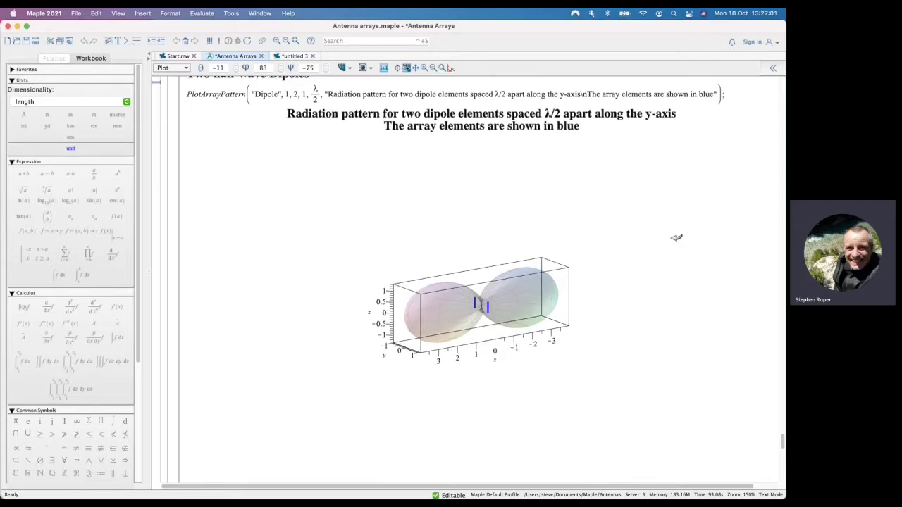
pyautogui.scroll(-12, 676, 237)
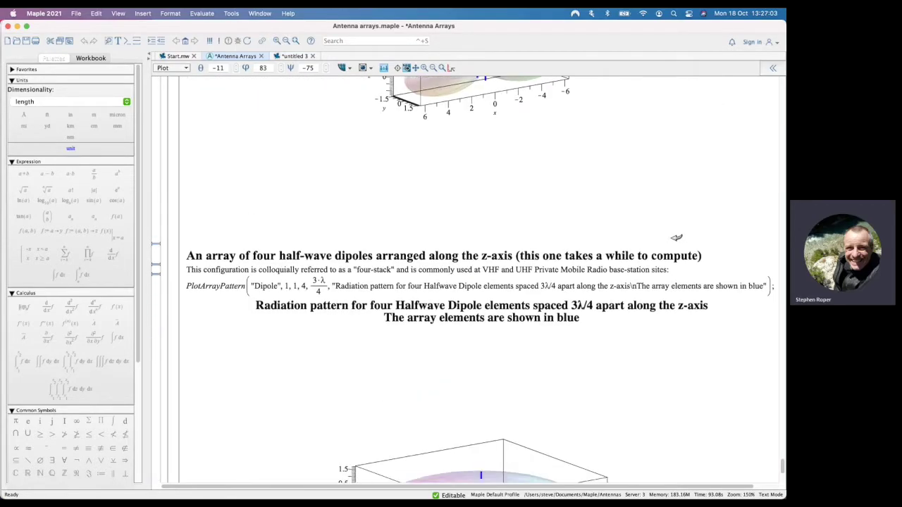
pyautogui.scroll(4, 677, 237)
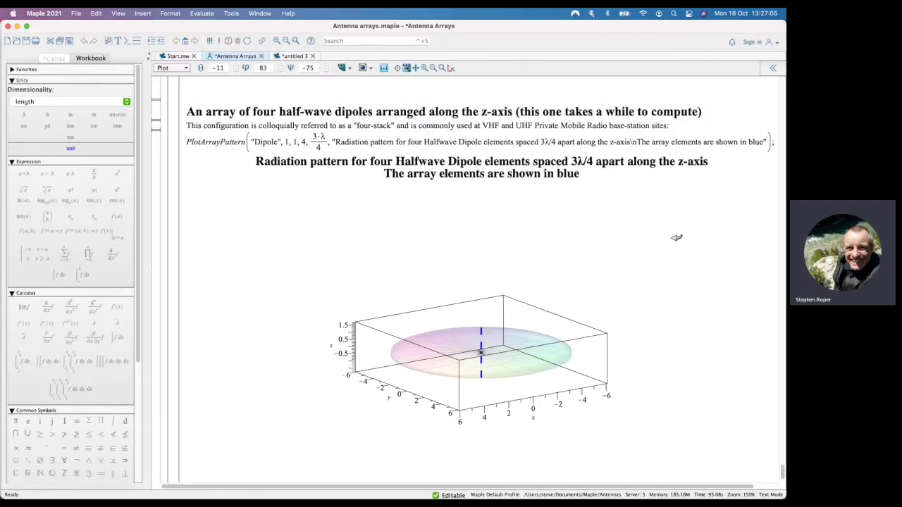
# Rotate the four-stack dipole disc pattern from edge-on through top-down to a tilted oblique view.
pyautogui.scroll(-1, 677, 238)
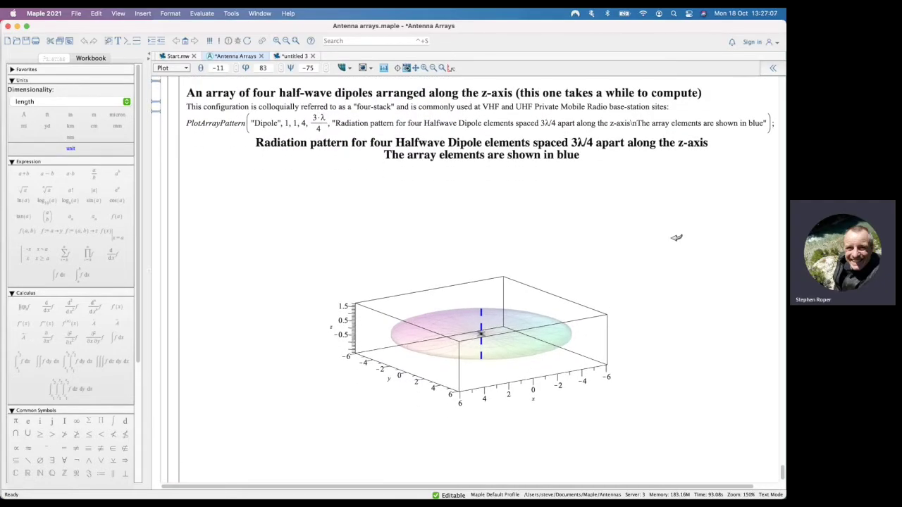
pyautogui.click(469, 310)
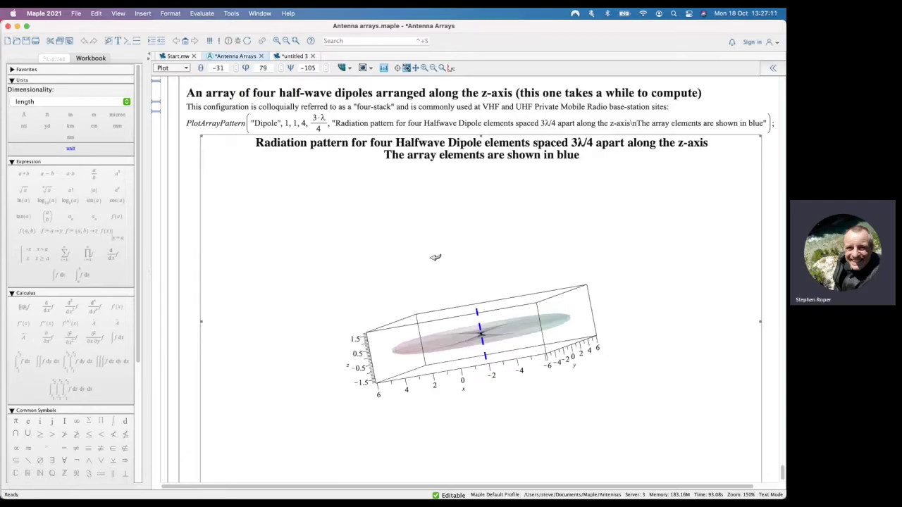
pyautogui.moveTo(479, 340); pyautogui.dragTo(428, 291)
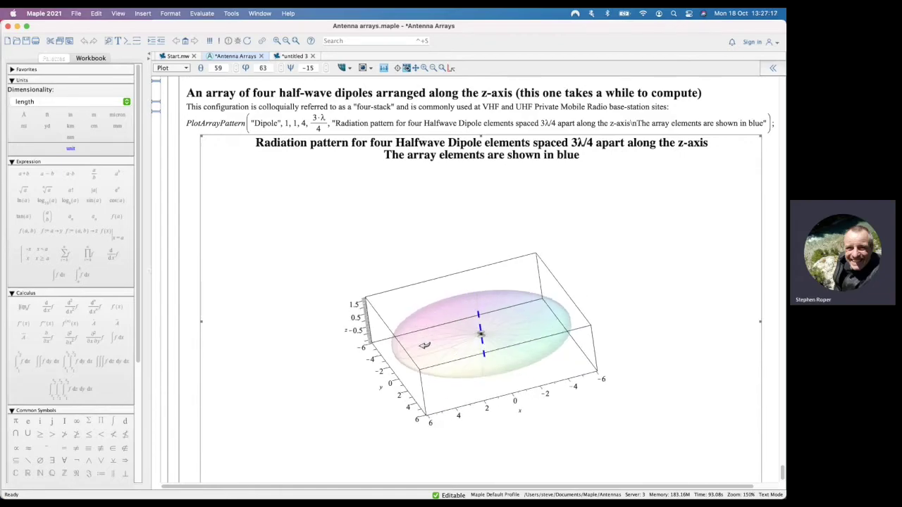
pyautogui.moveTo(437, 380); pyautogui.dragTo(411, 302)
pyautogui.moveTo(449, 343); pyautogui.dragTo(548, 258)
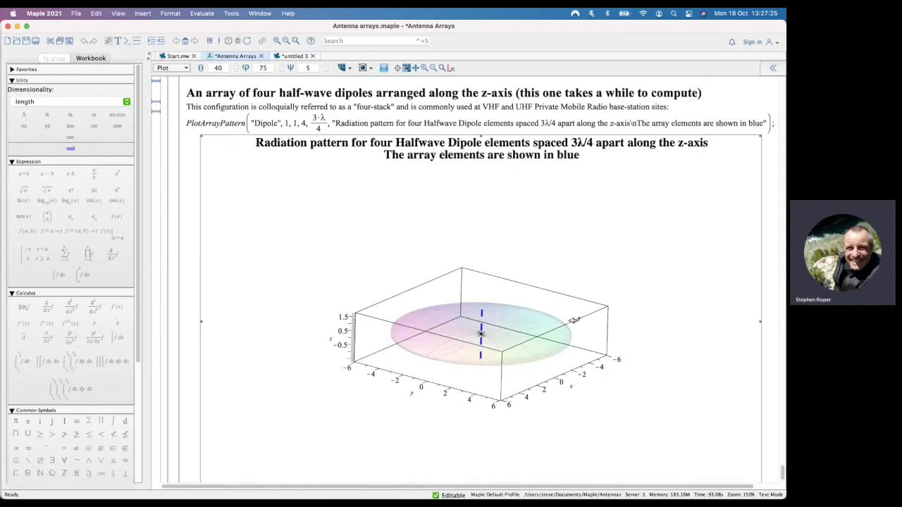
pyautogui.moveTo(575, 319); pyautogui.dragTo(578, 329)
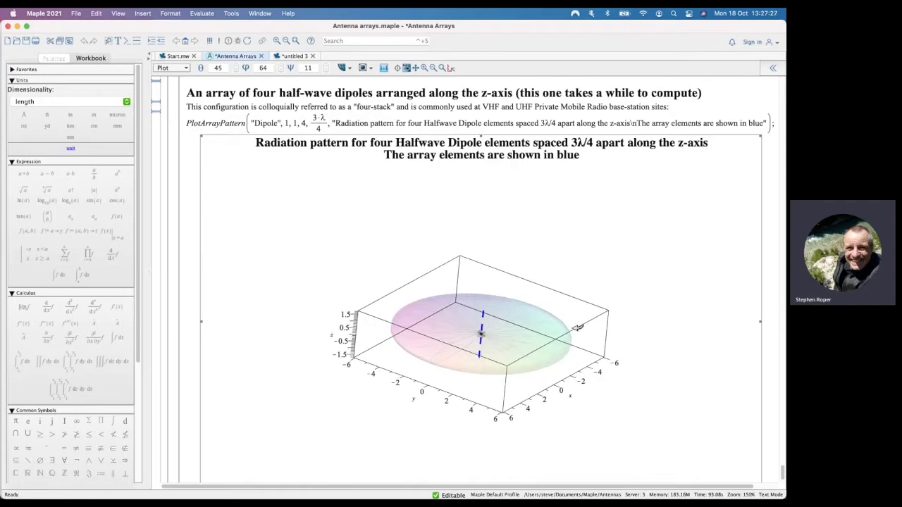
pyautogui.click(669, 106)
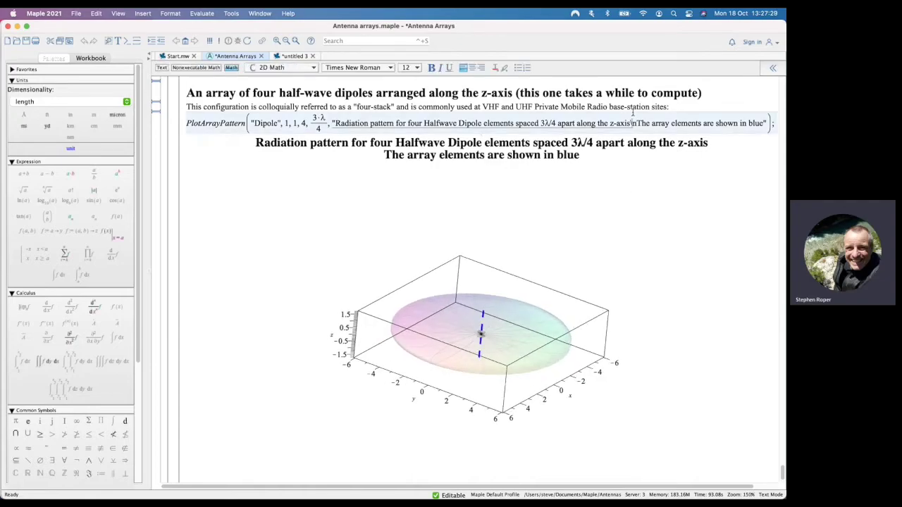
# Scroll back up to the 'A 4x4x4 array of isotropic radiators' PlotArrayPattern command.
pyautogui.scroll(-2, 660, 151)
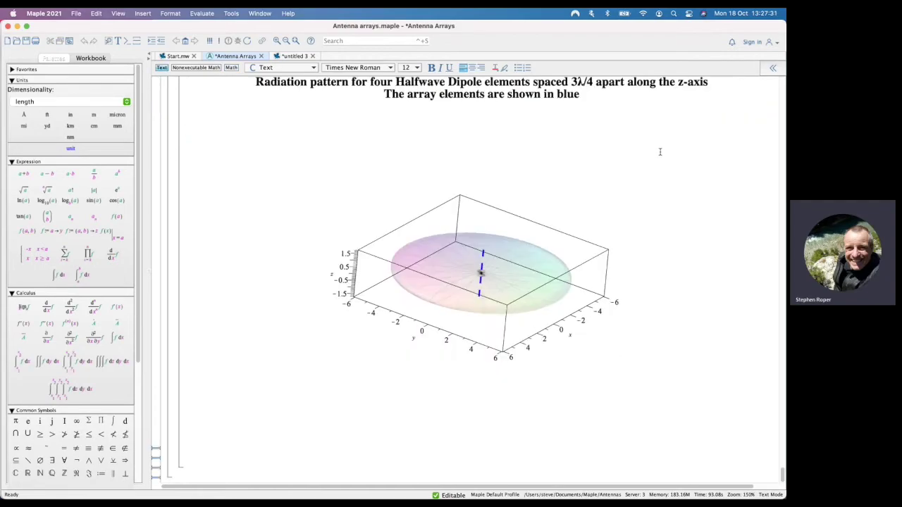
pyautogui.scroll(5, 660, 151)
pyautogui.scroll(15, 661, 152)
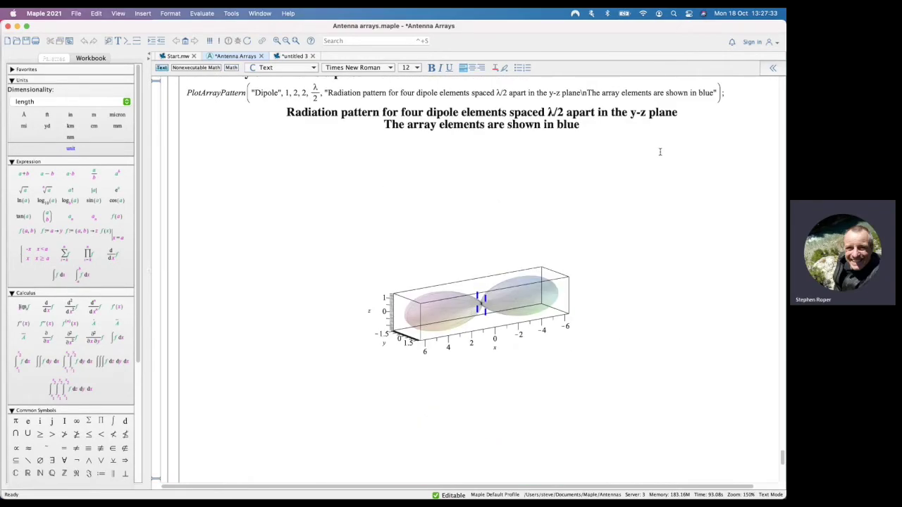
pyautogui.scroll(20, 660, 151)
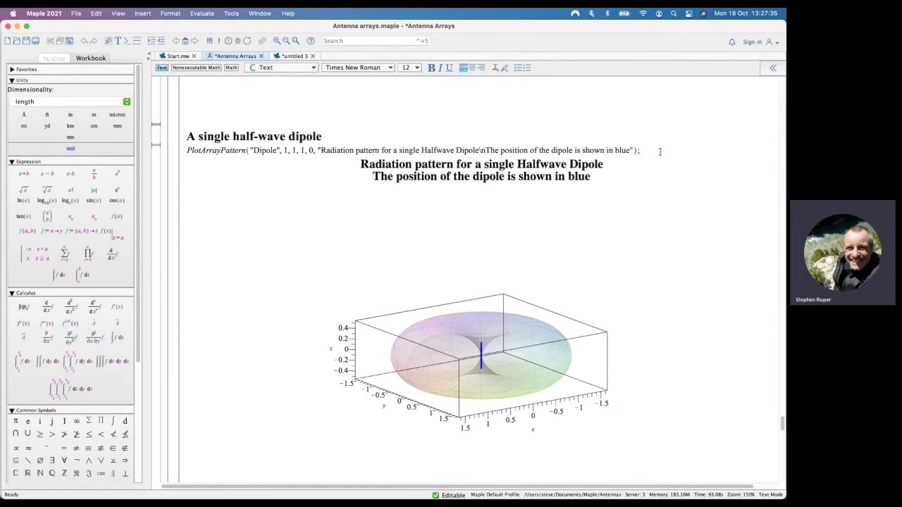
pyautogui.scroll(1, 660, 151)
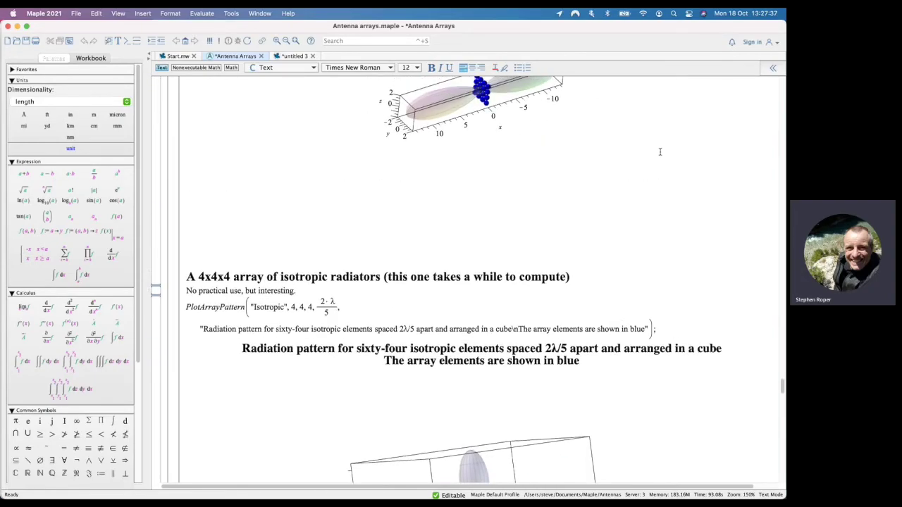